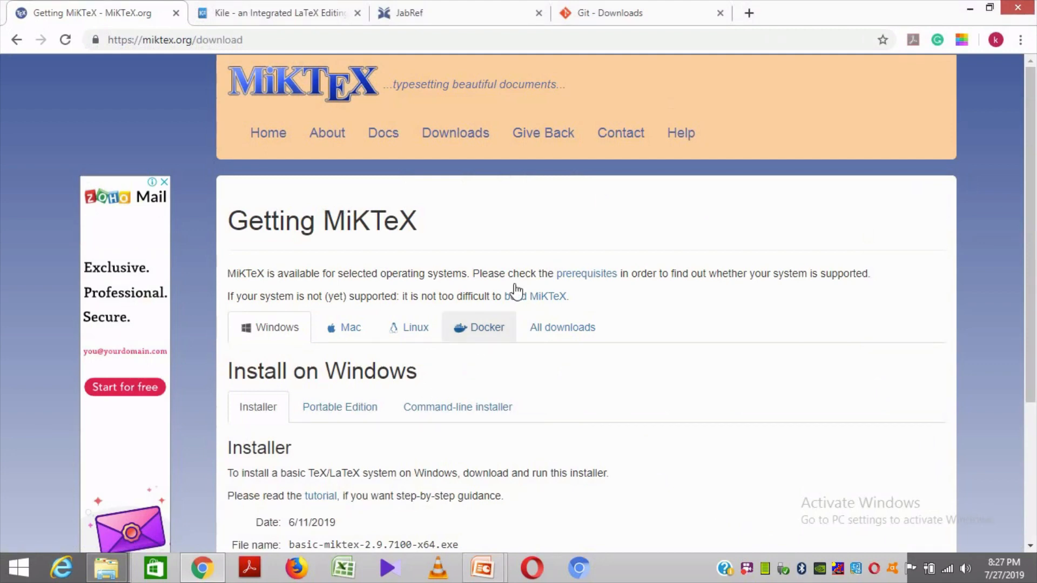
# - Examine the MiKTeX download page's web address and its Windows installer details
pyautogui.moveTo(188, 42); pyautogui.dragTo(132, 41)
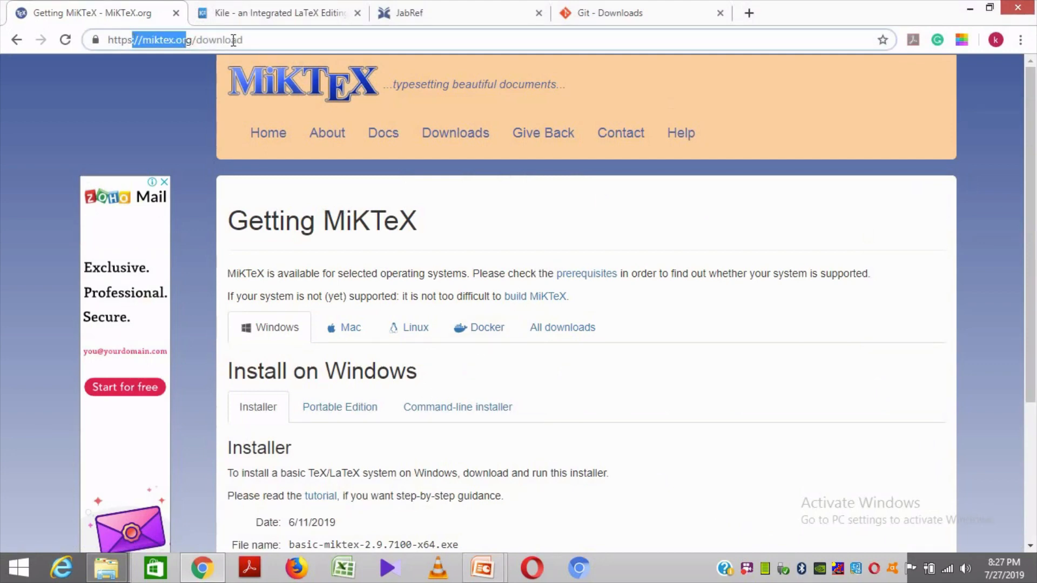
pyautogui.moveTo(252, 35); pyautogui.dragTo(186, 41)
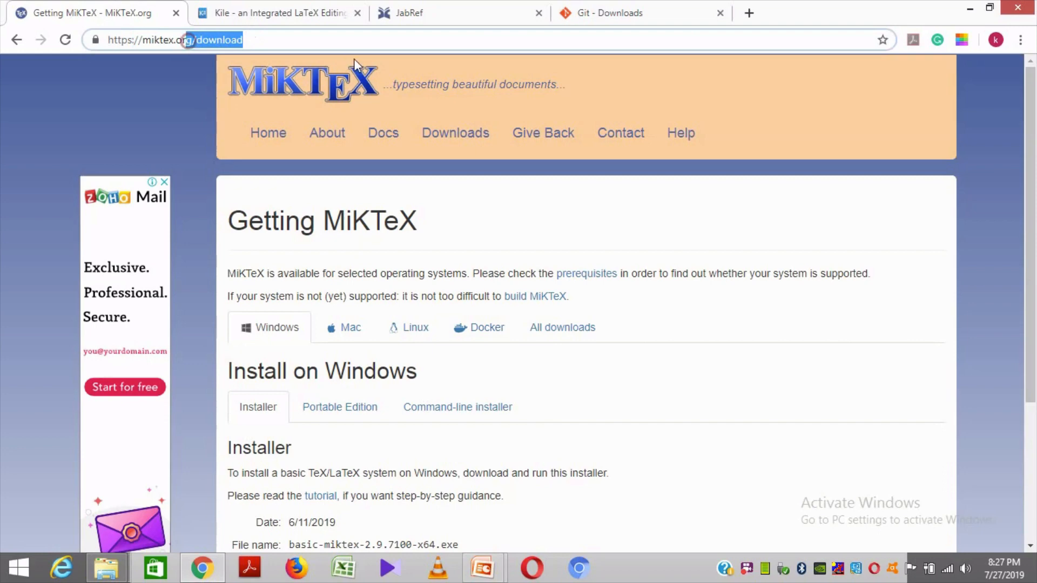
pyautogui.click(270, 41)
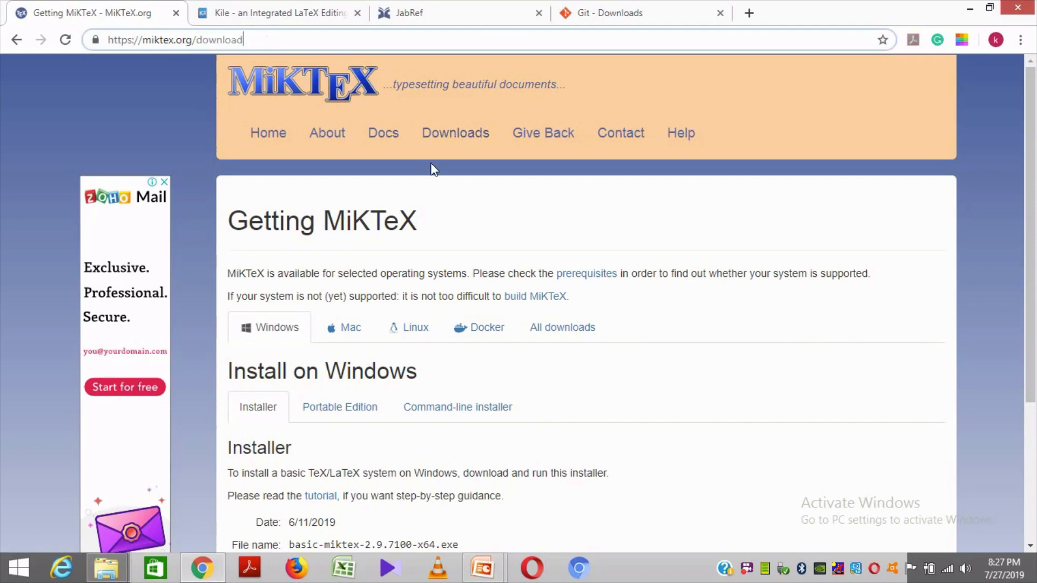
pyautogui.scroll(-4, 459, 271)
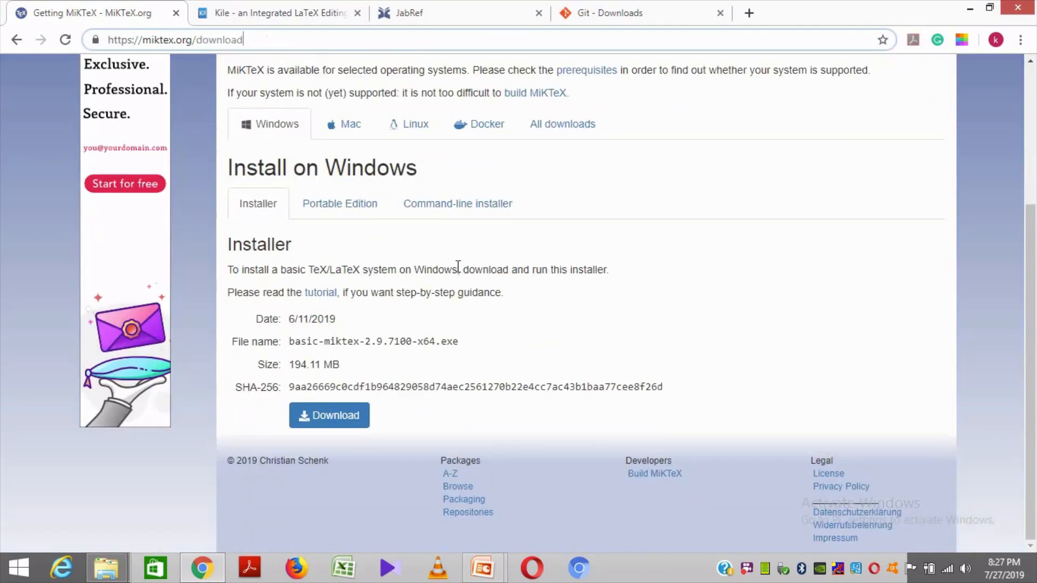
pyautogui.scroll(4, 458, 267)
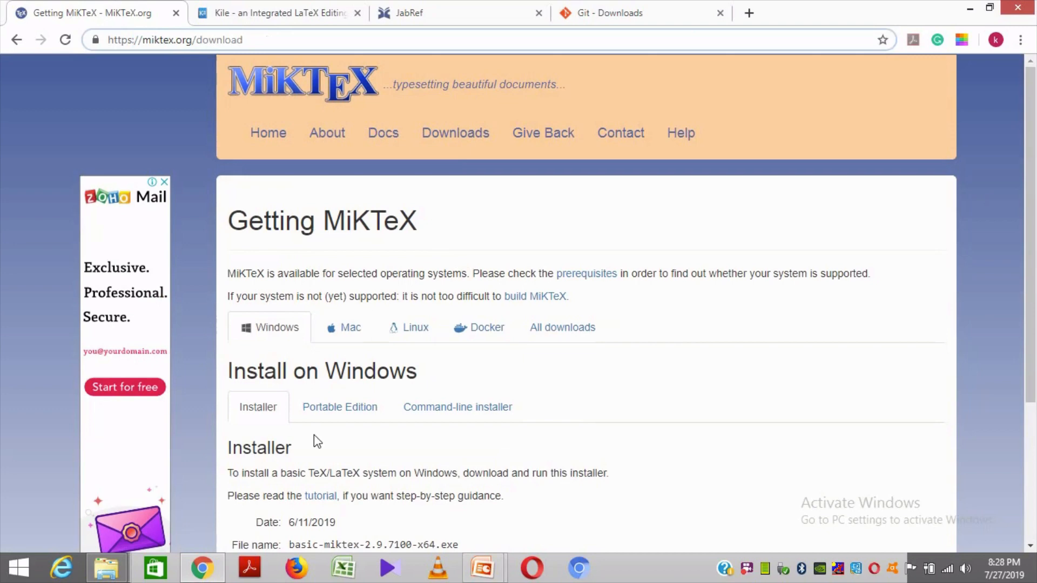
# - View the system properties of This PC in the file manager and close its window
pyautogui.press('super+e')
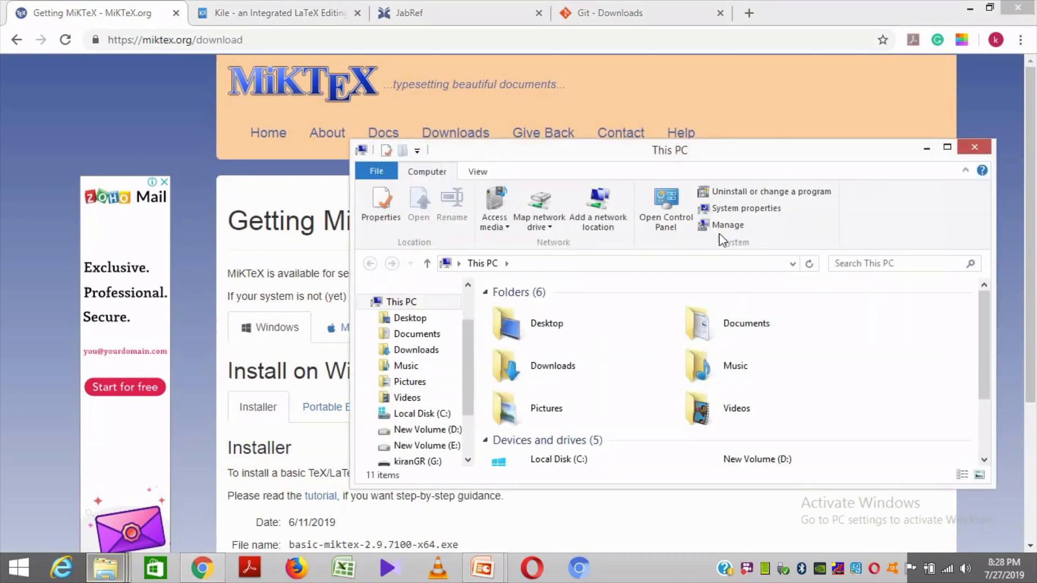
pyautogui.moveTo(686, 155); pyautogui.dragTo(470, 57)
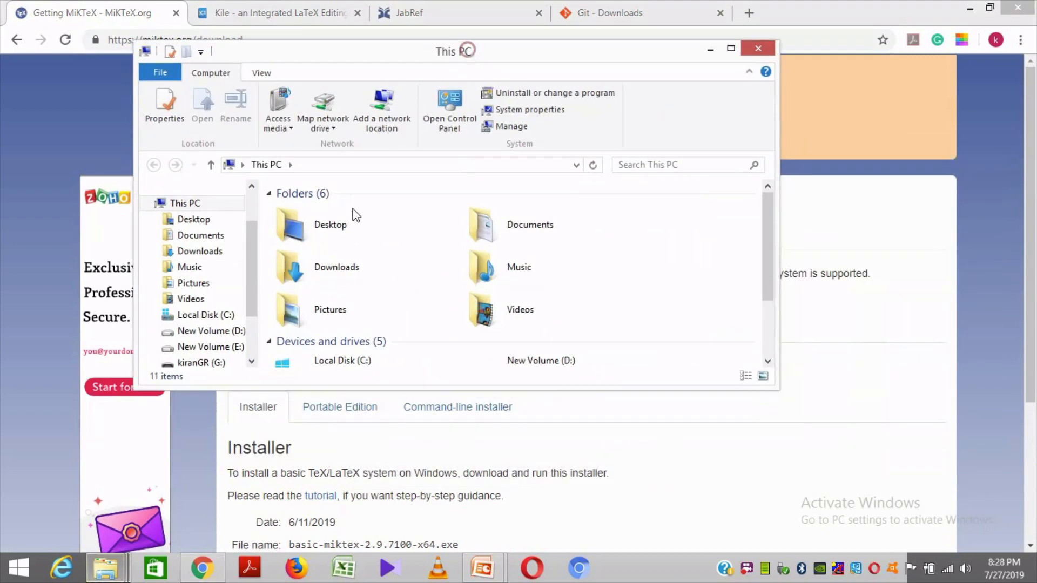
pyautogui.rightClick(193, 206)
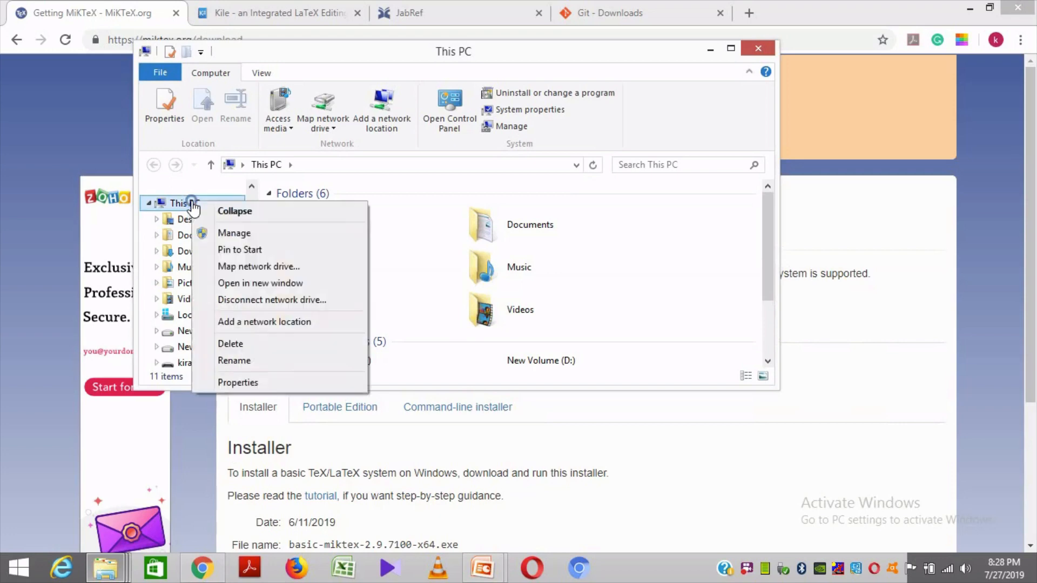
pyautogui.click(255, 383)
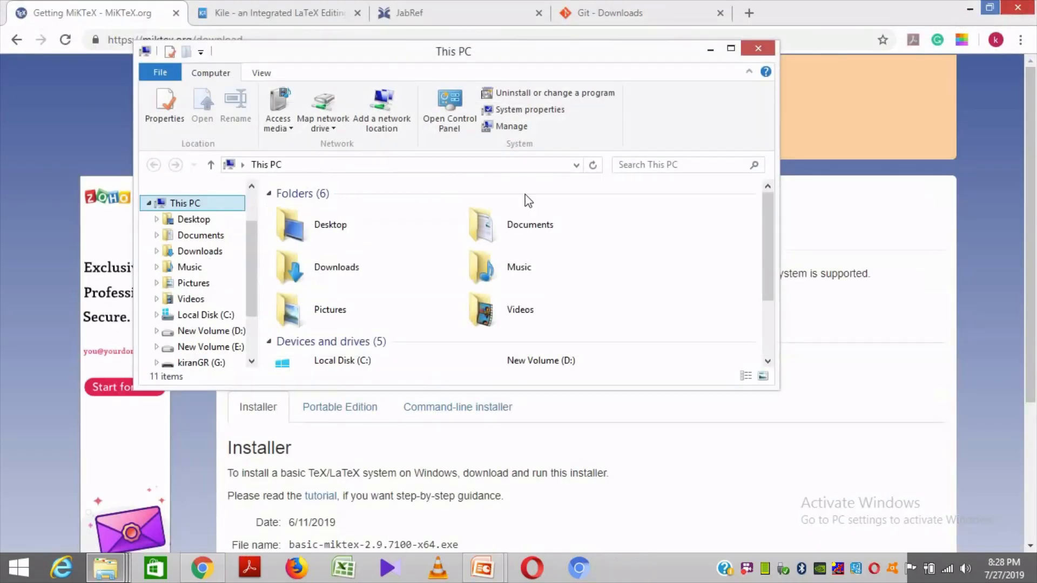
pyautogui.click(758, 49)
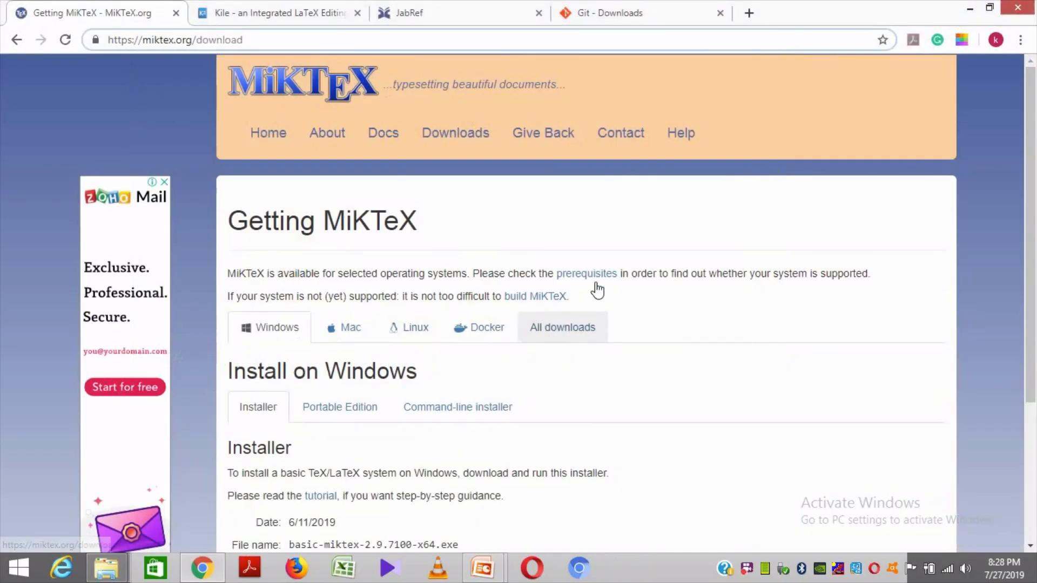
# - Download the 64-bit Windows Basic Installer, basic-miktex-2.9.7100-x64.exe, from the list of all MiKTeX downloads
pyautogui.scroll(-4, 540, 297)
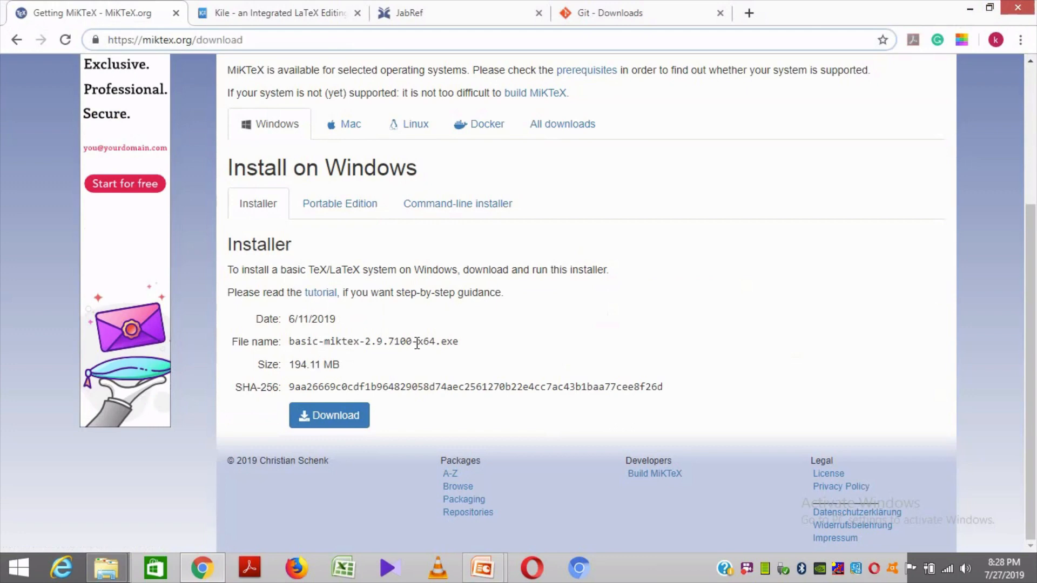
pyautogui.moveTo(418, 345); pyautogui.dragTo(436, 343)
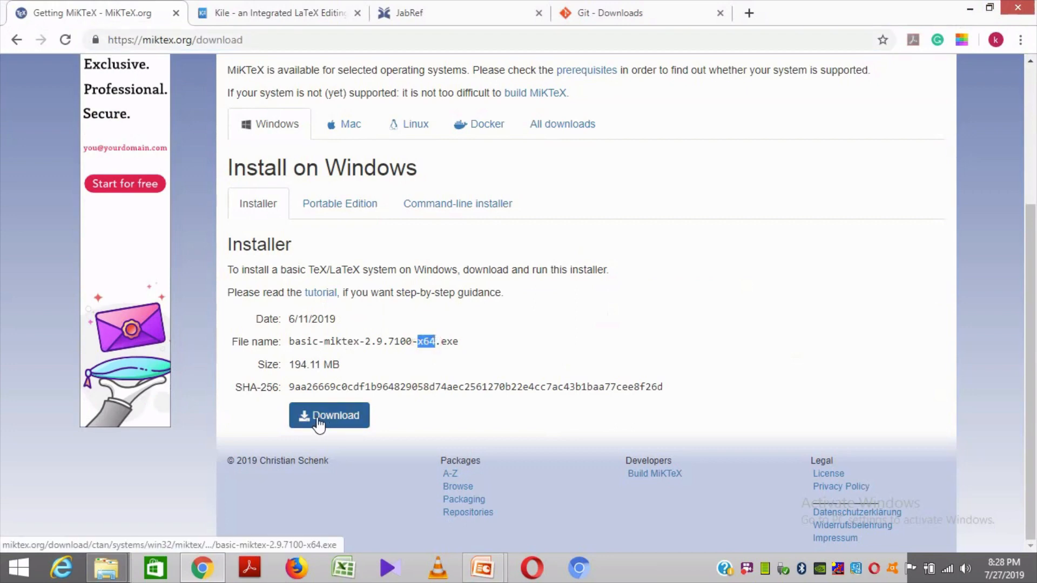
pyautogui.scroll(4, 556, 299)
pyautogui.scroll(-4, 532, 297)
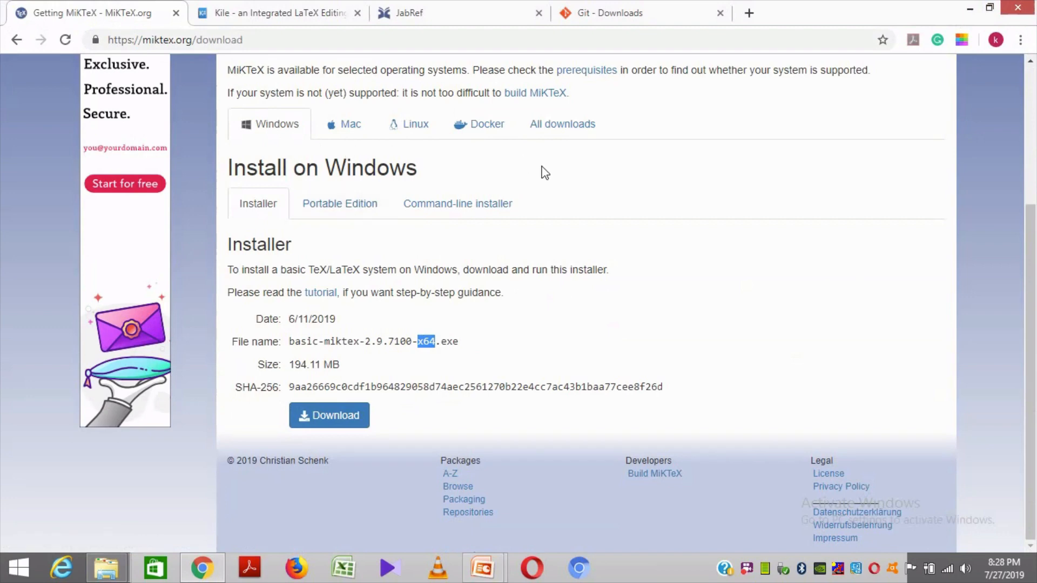
pyautogui.click(557, 124)
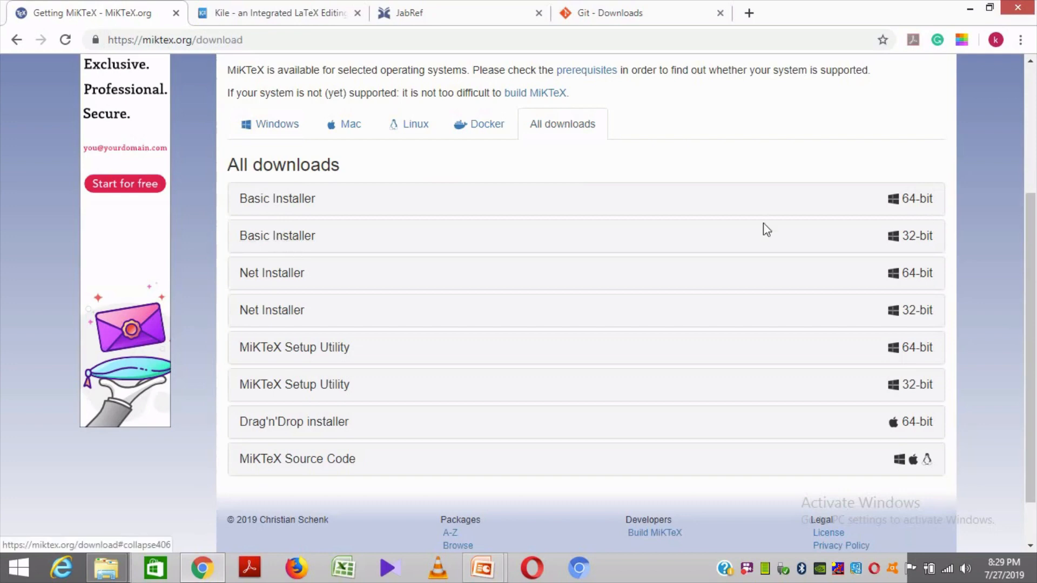
pyautogui.moveTo(903, 200); pyautogui.dragTo(929, 200)
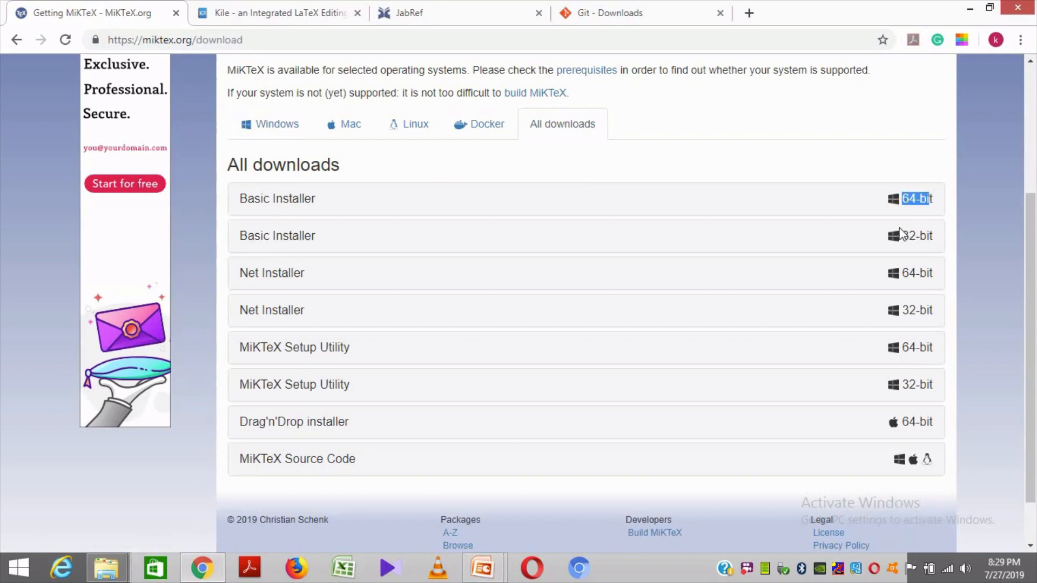
pyautogui.moveTo(907, 240); pyautogui.dragTo(581, 231)
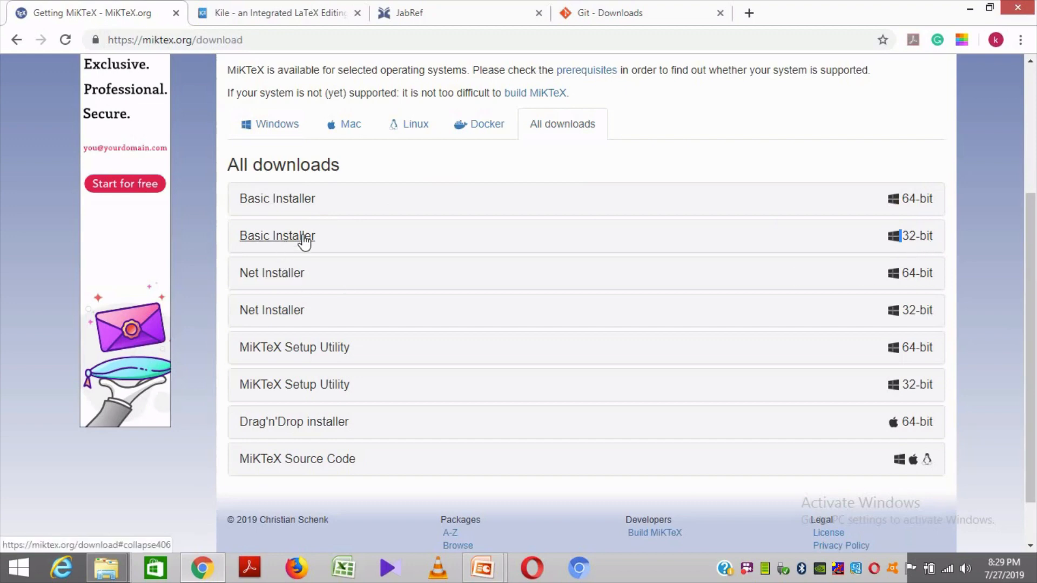
pyautogui.click(306, 201)
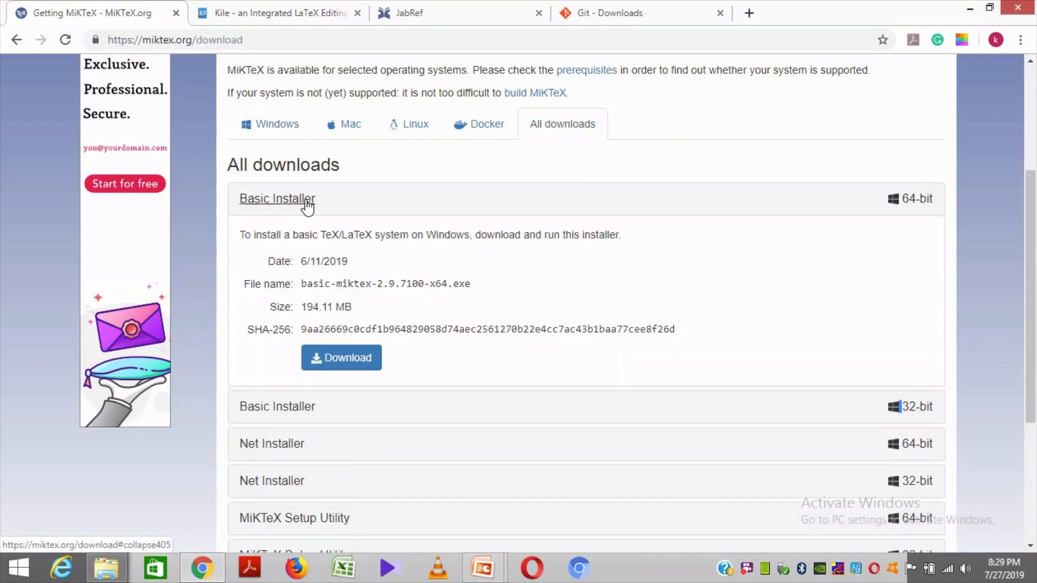
pyautogui.click(351, 360)
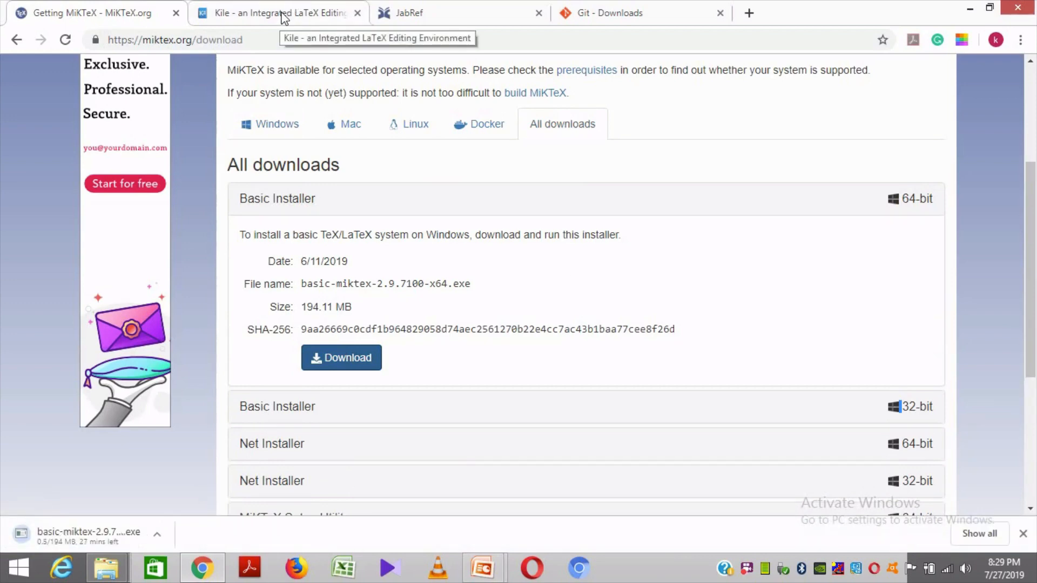
# - Bring up the Kile download page and review its web address and the listed releases from 2.0 to 3.0
pyautogui.click(261, 14)
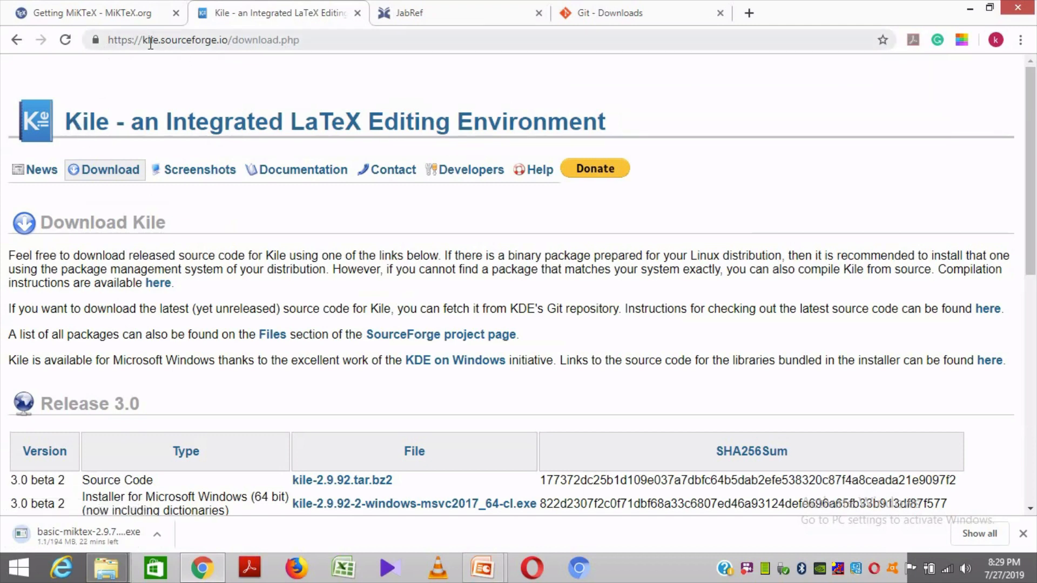
pyautogui.moveTo(143, 41); pyautogui.dragTo(311, 41)
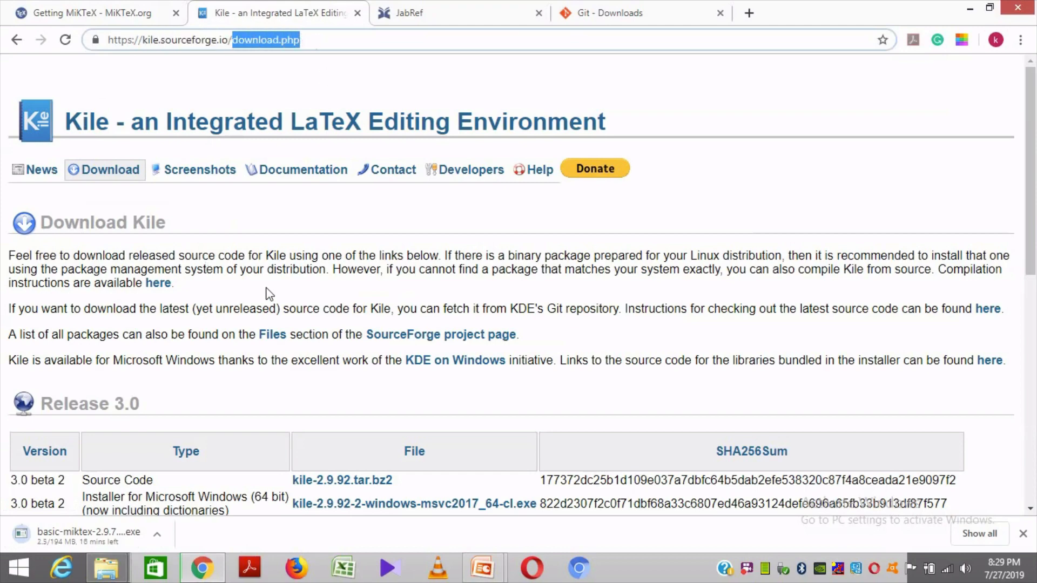
pyautogui.scroll(-10, 269, 293)
pyautogui.scroll(15, 270, 287)
pyautogui.scroll(-15, 263, 285)
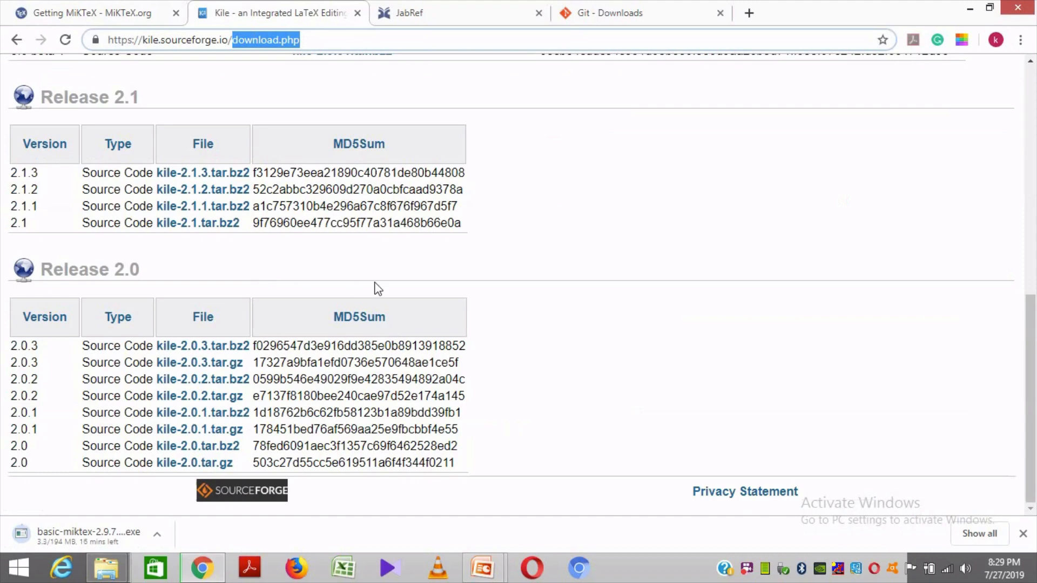
pyautogui.moveTo(37, 95); pyautogui.dragTo(168, 99)
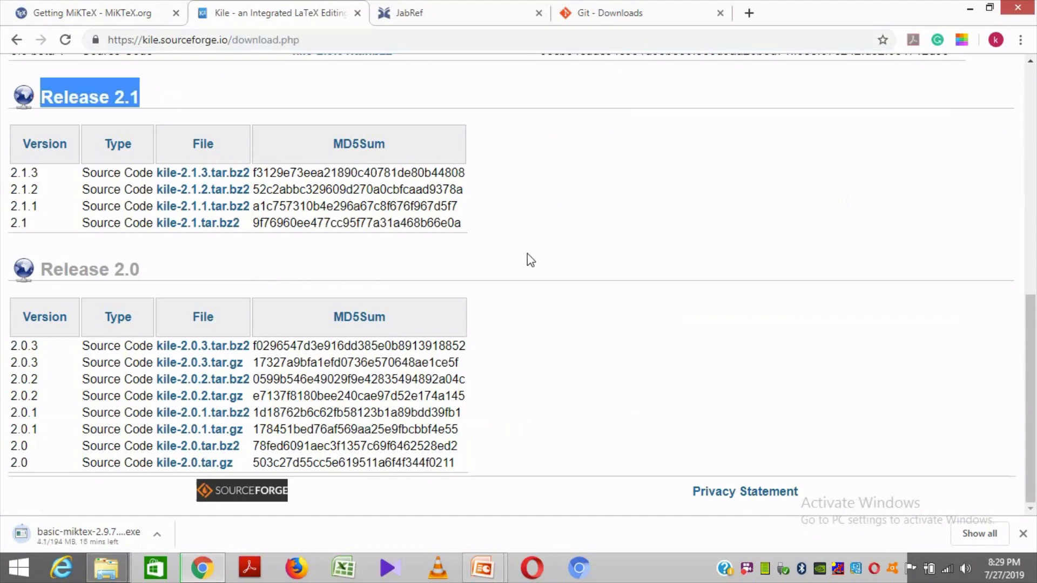
pyautogui.scroll(12, 527, 254)
pyautogui.scroll(-12, 532, 257)
pyautogui.scroll(12, 251, 290)
pyautogui.moveTo(89, 407); pyautogui.dragTo(140, 405)
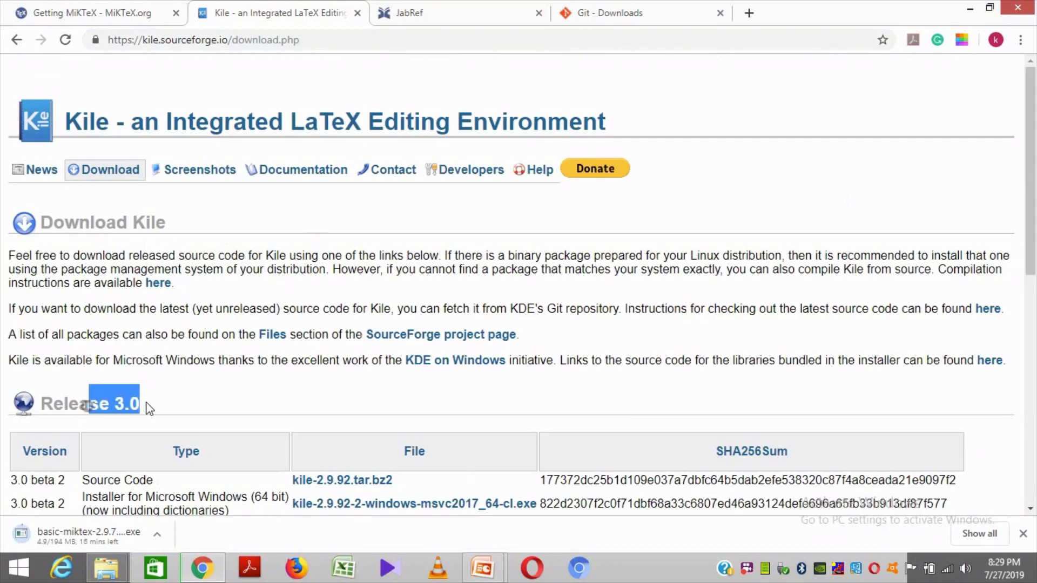
# - Download the 64-bit Microsoft Windows installer of Kile 3.0 beta 2, kile-2.9.92-2-windows-msvc2017_64-cl.exe
pyautogui.moveTo(1033, 269); pyautogui.dragTo(1033, 361)
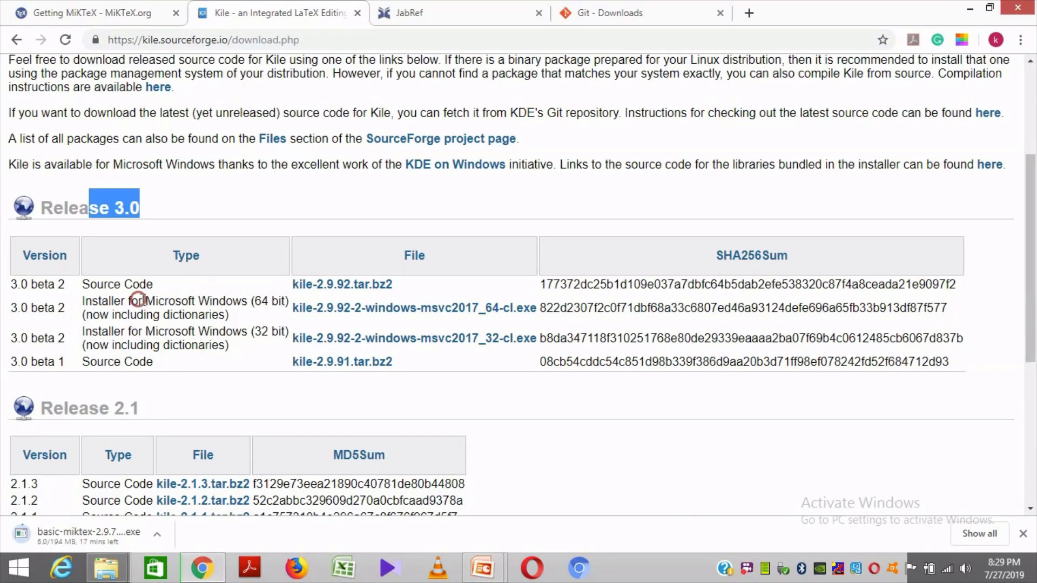
pyautogui.moveTo(138, 301); pyautogui.dragTo(286, 304)
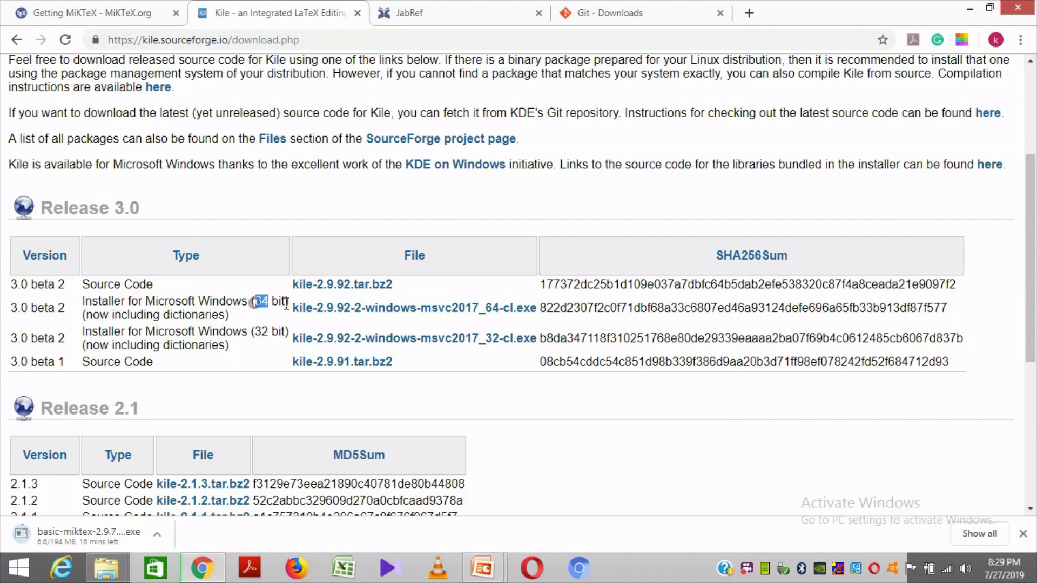
pyautogui.moveTo(142, 331); pyautogui.dragTo(281, 301)
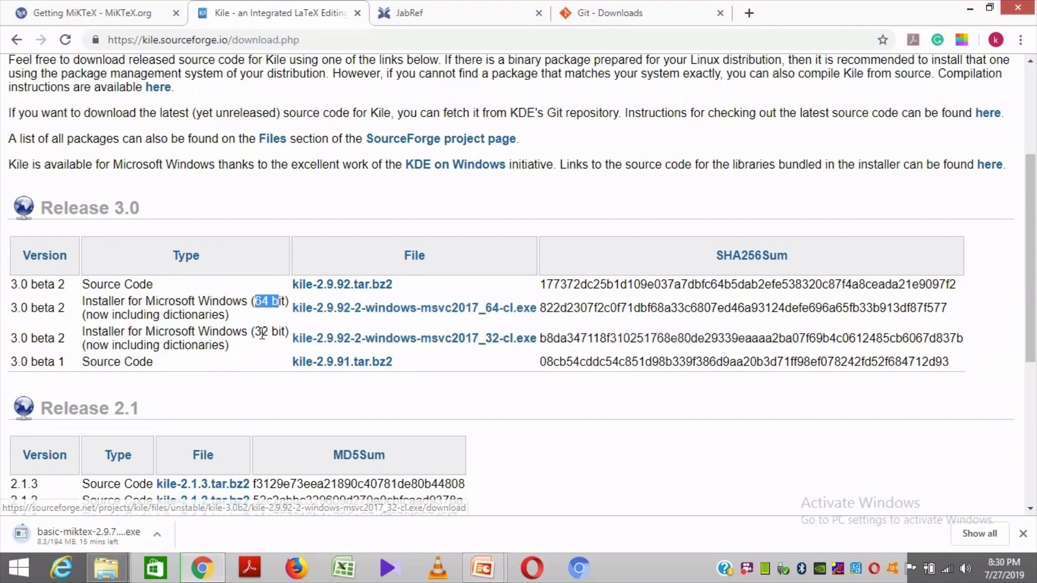
pyautogui.moveTo(255, 332); pyautogui.dragTo(283, 328)
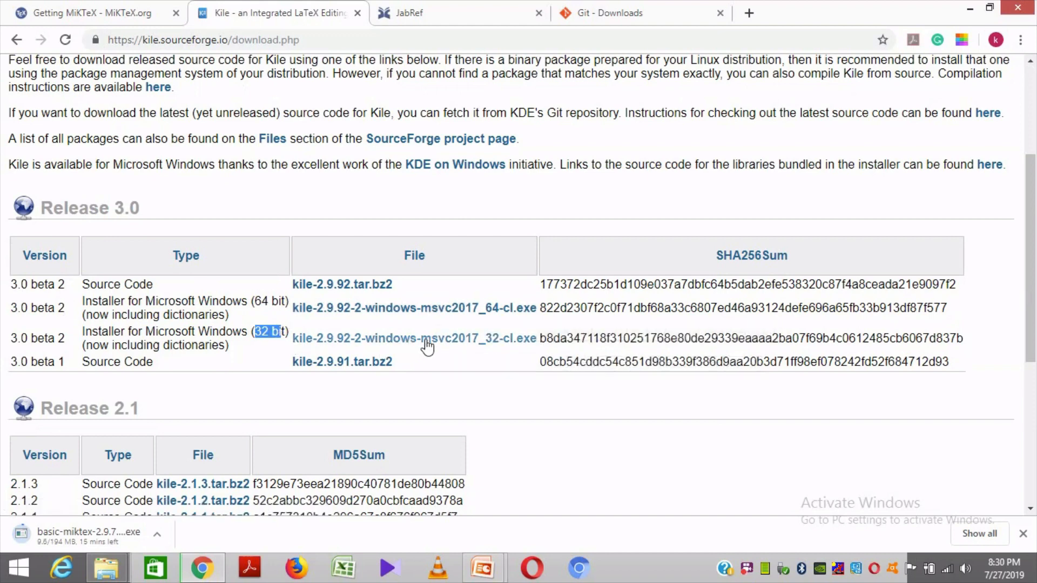
pyautogui.click(510, 334)
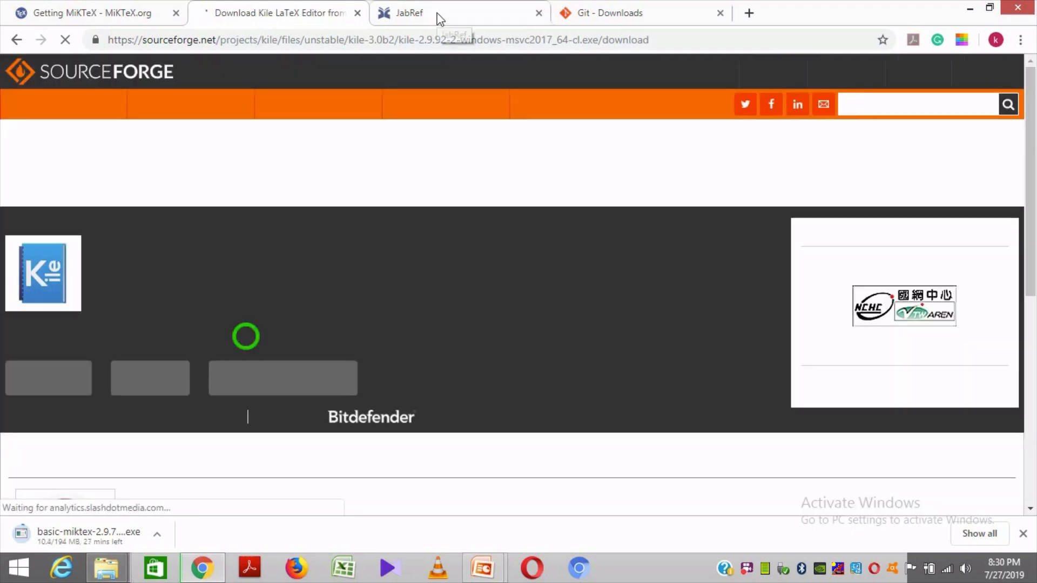
# - On the JabRef site, find the downloads section and open the latest release's download page on FossHub
pyautogui.click(438, 17)
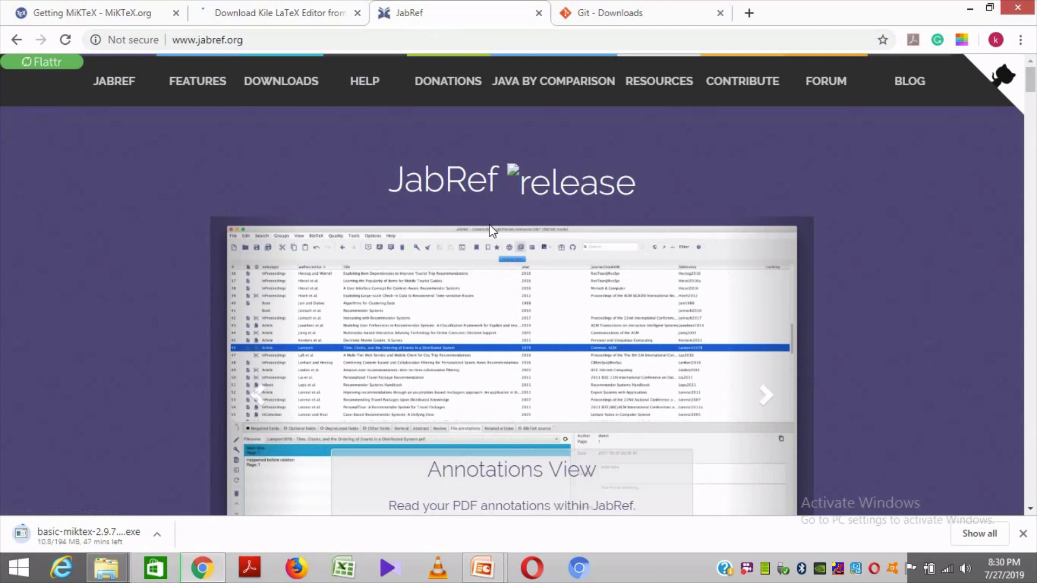
pyautogui.scroll(-10, 516, 258)
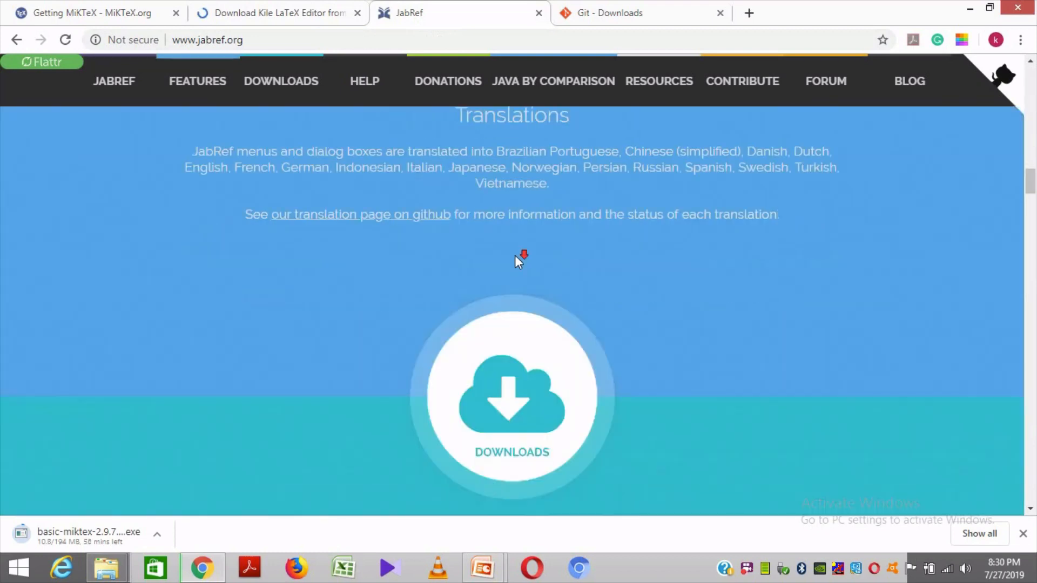
pyautogui.scroll(-5, 518, 261)
pyautogui.click(171, 42)
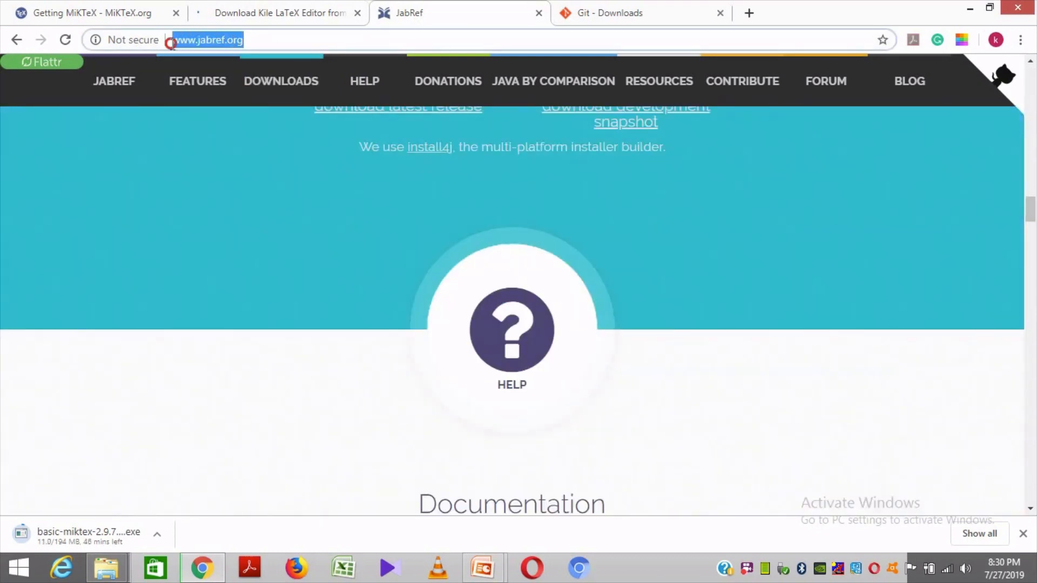
pyautogui.scroll(-20, 562, 332)
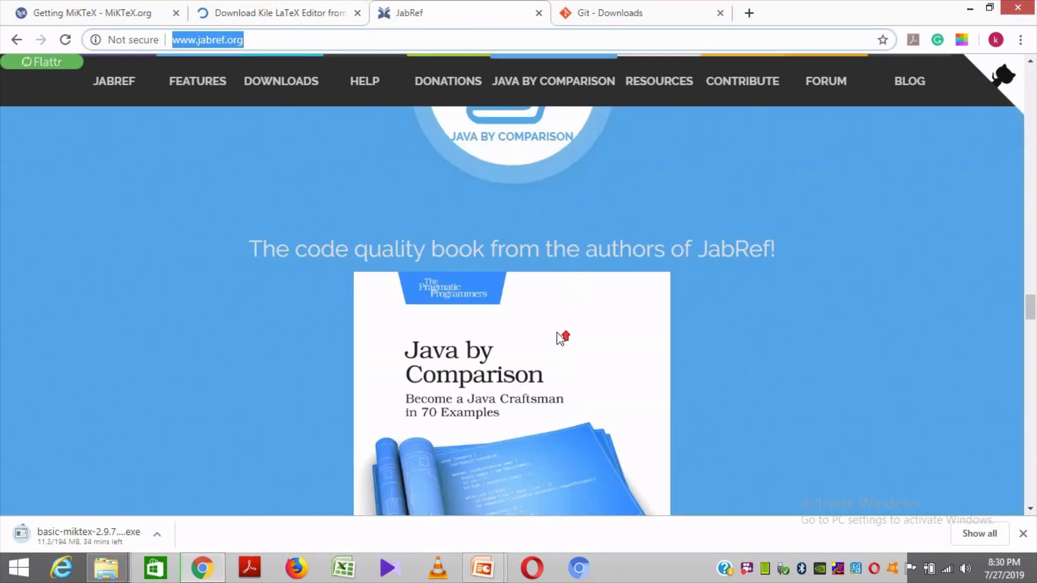
pyautogui.scroll(20, 562, 337)
pyautogui.click(293, 81)
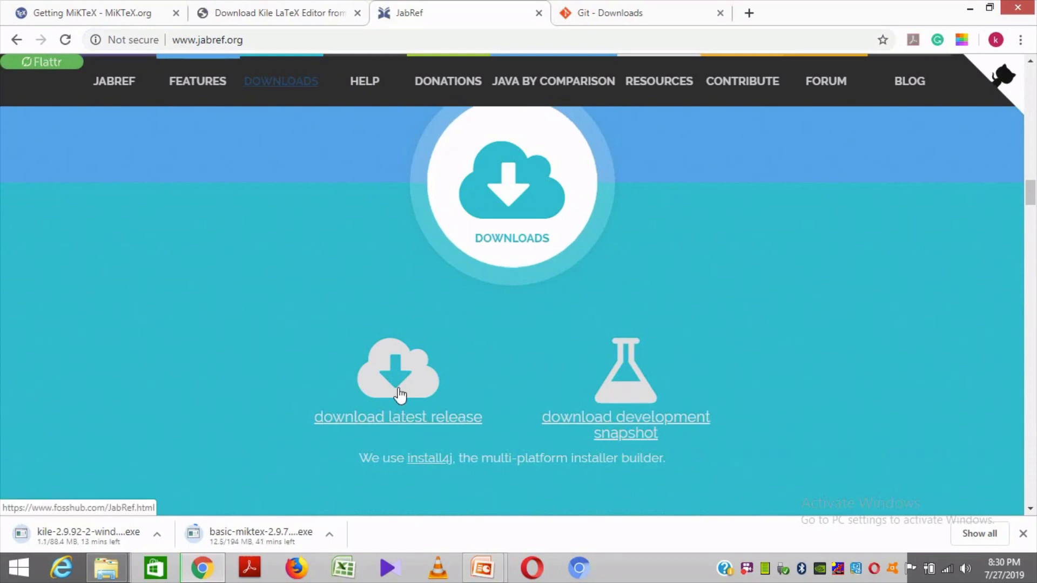
pyautogui.click(401, 420)
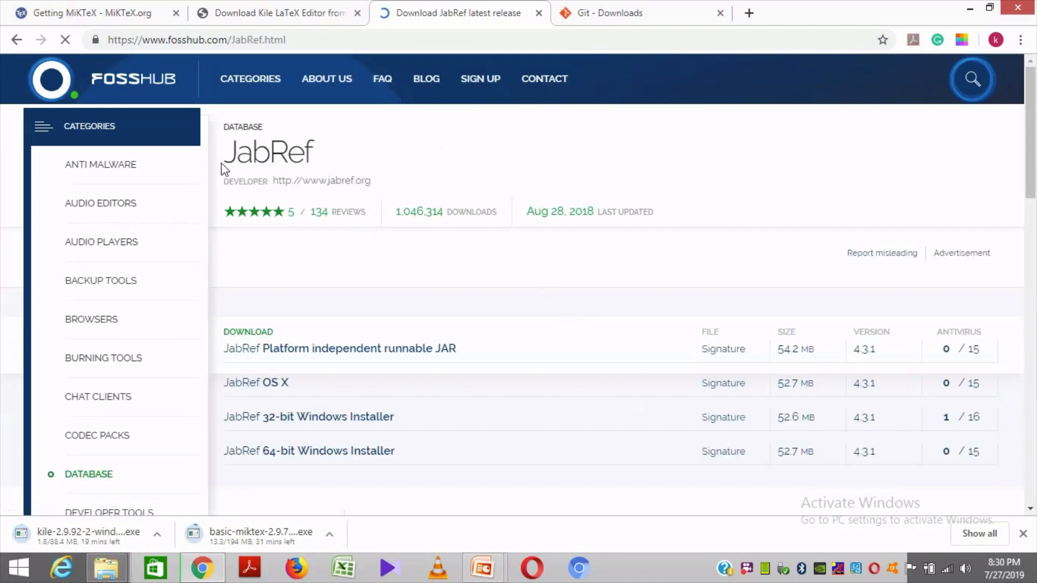
pyautogui.doubleClick(333, 156)
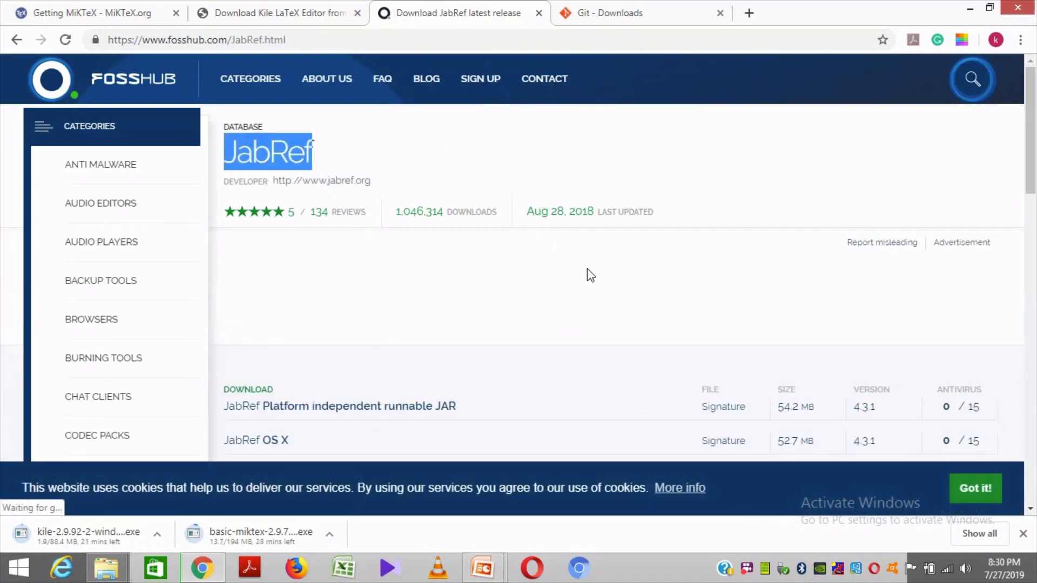
# - Find the JabRef 4.3.1 download list on the FossHub page and download the 64-bit Windows Installer
pyautogui.scroll(-10, 597, 280)
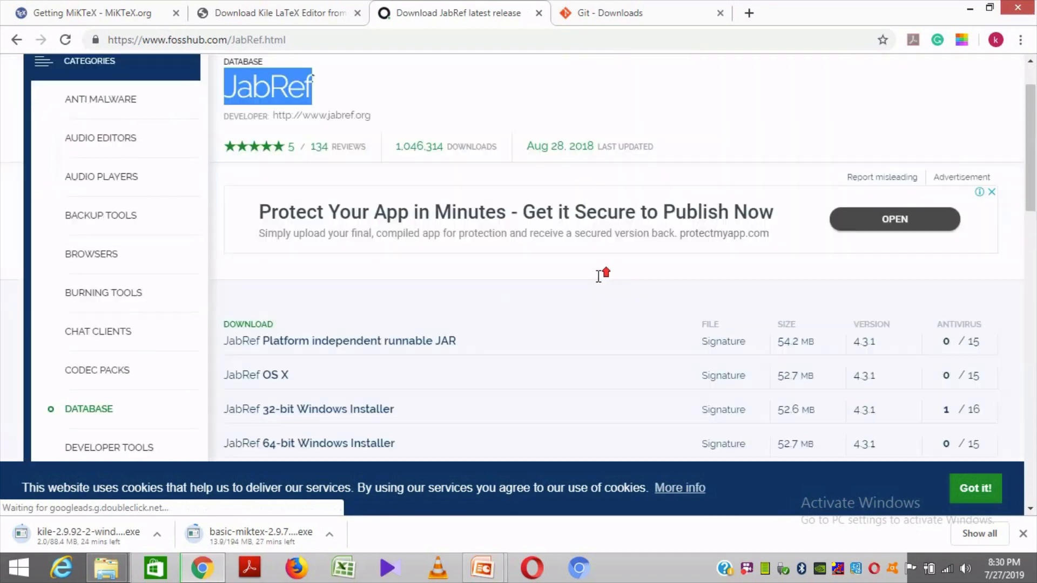
pyautogui.scroll(10, 599, 281)
pyautogui.scroll(-10, 594, 310)
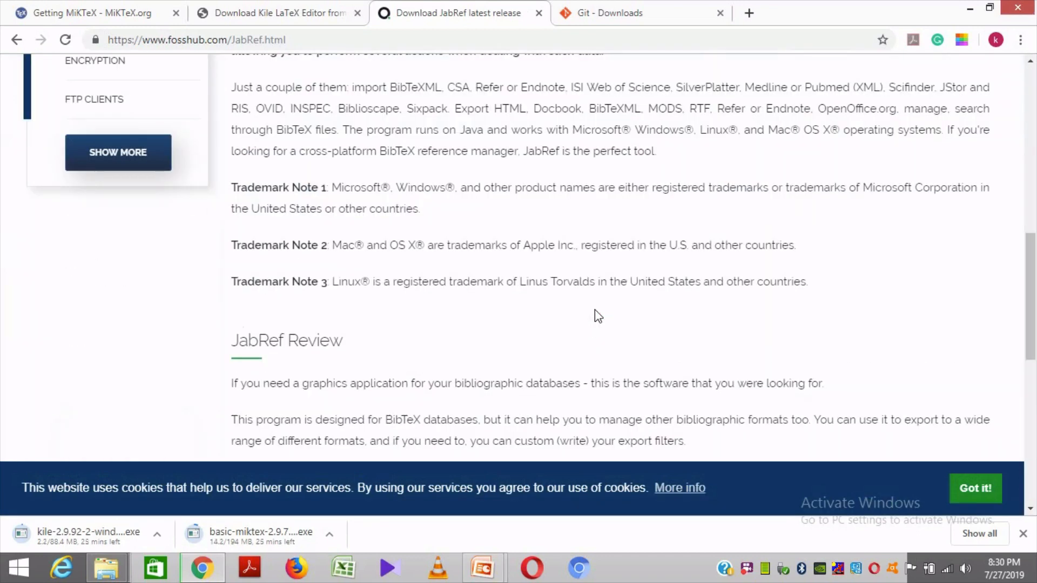
pyautogui.scroll(10, 594, 309)
pyautogui.moveTo(1030, 181); pyautogui.dragTo(1035, 254)
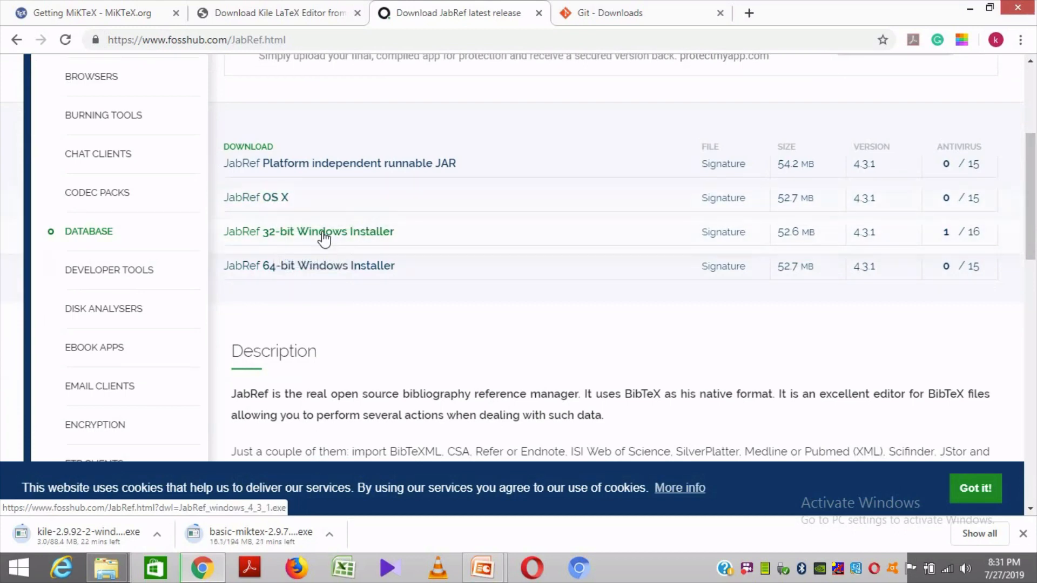
pyautogui.click(343, 263)
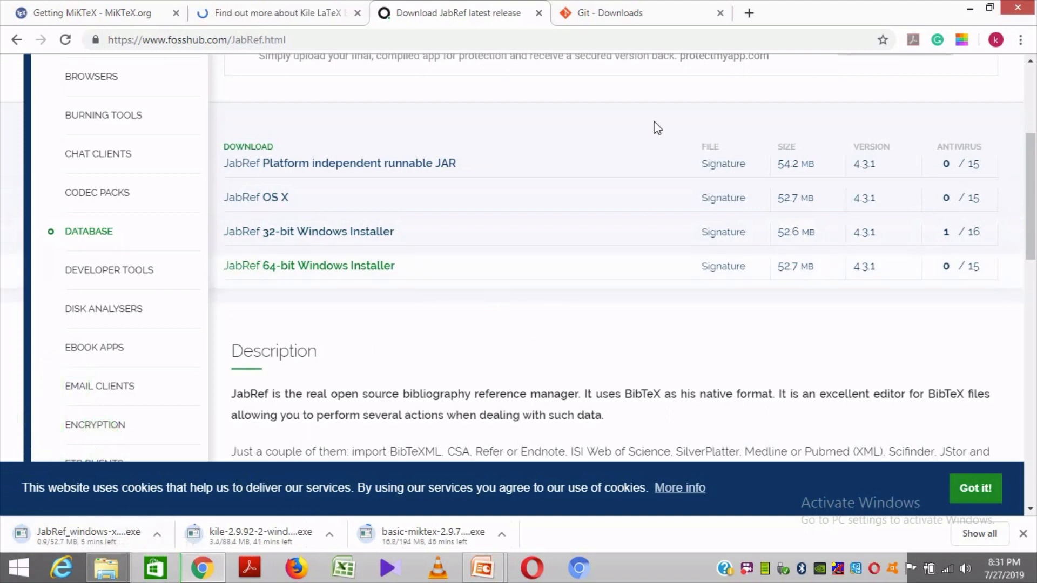
# - From the git-scm.com downloads page, open the Windows downloads and get the 64-bit Git for Windows Setup, version 2.22.0
pyautogui.click(606, 12)
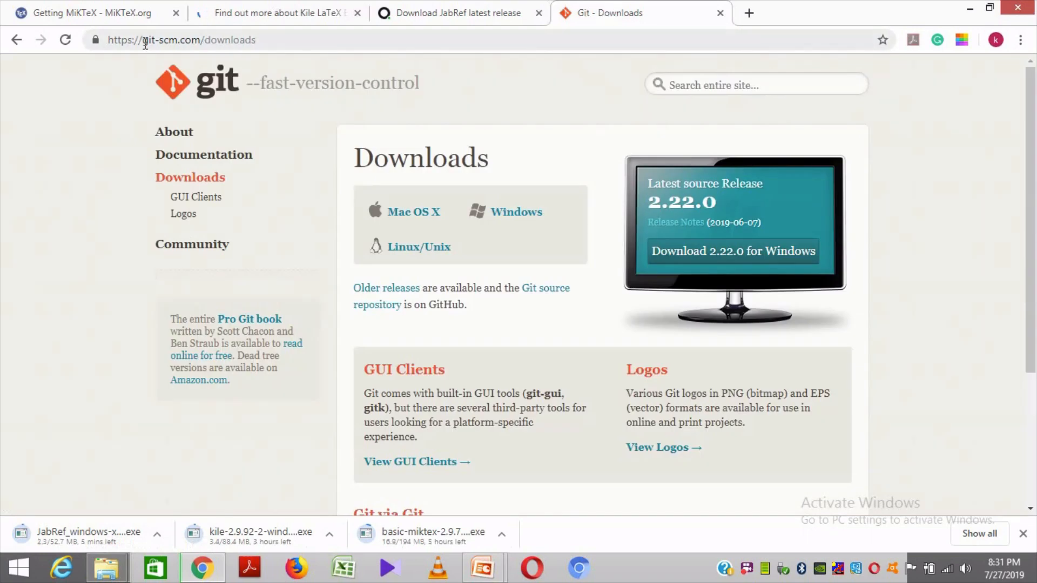
pyautogui.moveTo(142, 43); pyautogui.dragTo(265, 42)
pyautogui.click(614, 139)
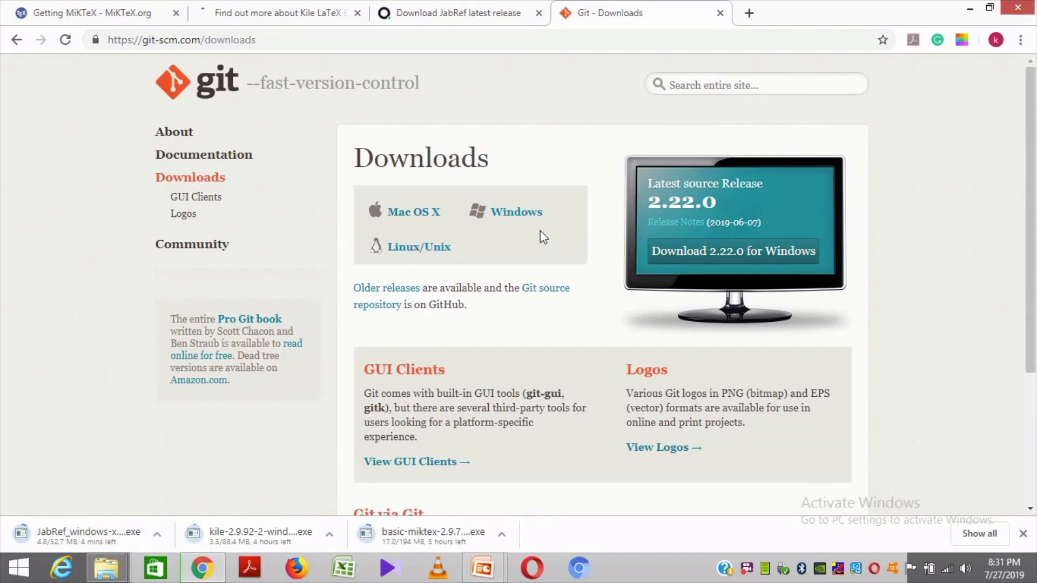
pyautogui.click(518, 210)
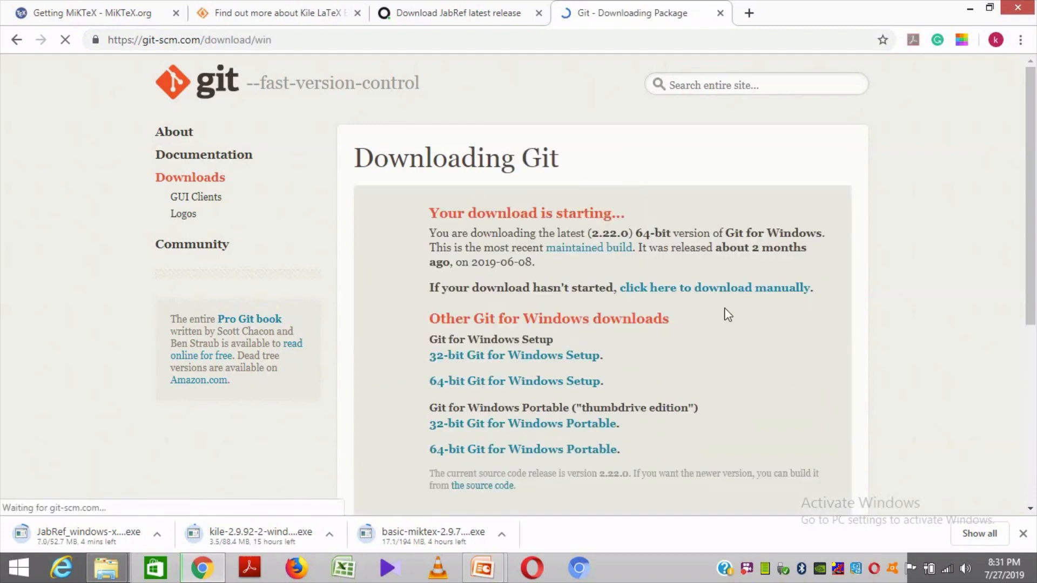
pyautogui.scroll(-5, 724, 313)
pyautogui.scroll(5, 724, 312)
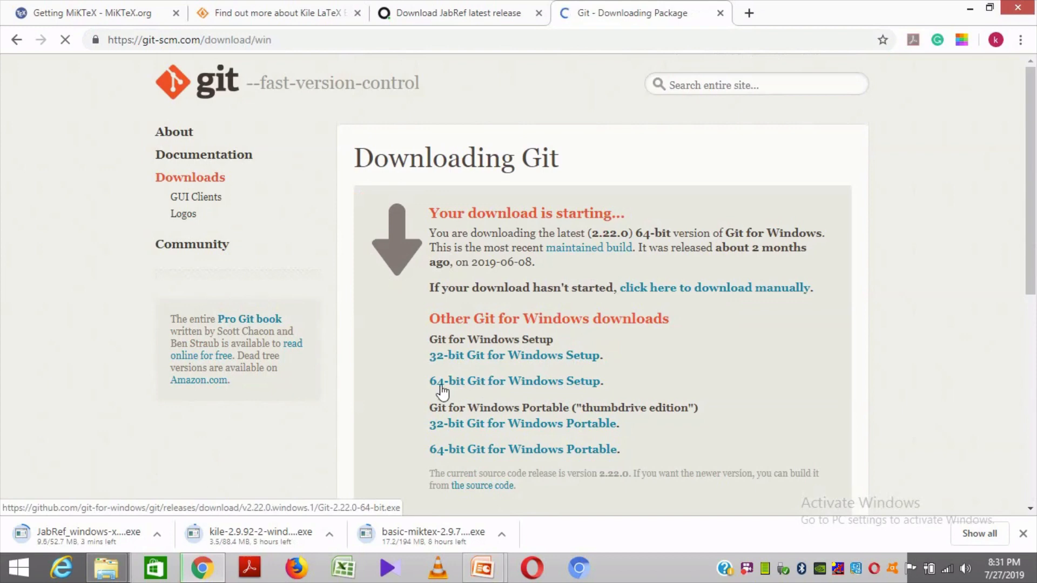
pyautogui.click(501, 385)
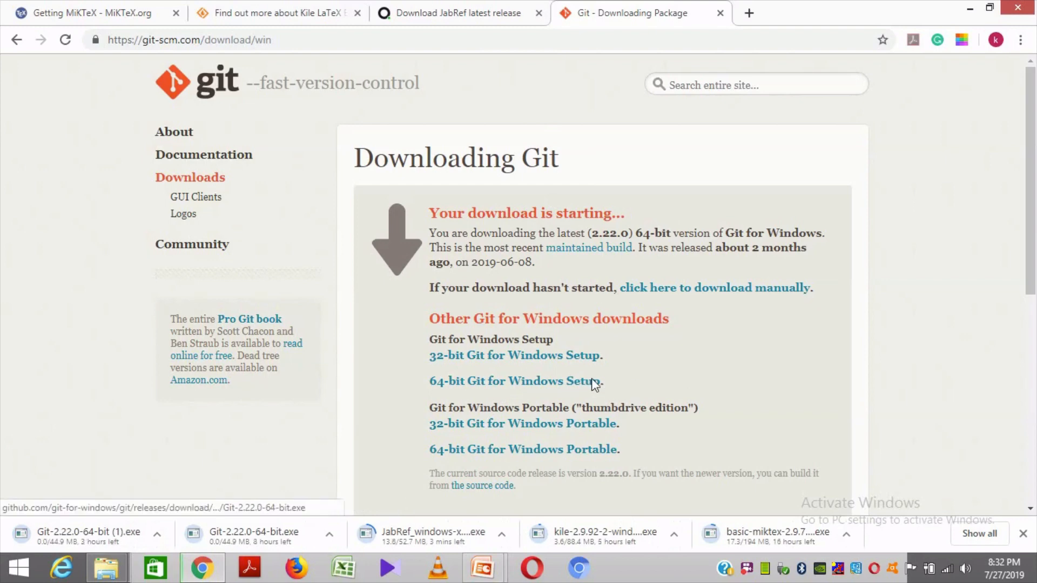
# - Close the Git, JabRef, Kile and MiKTeX pages and exit the browser despite the running downloads
pyautogui.click(718, 13)
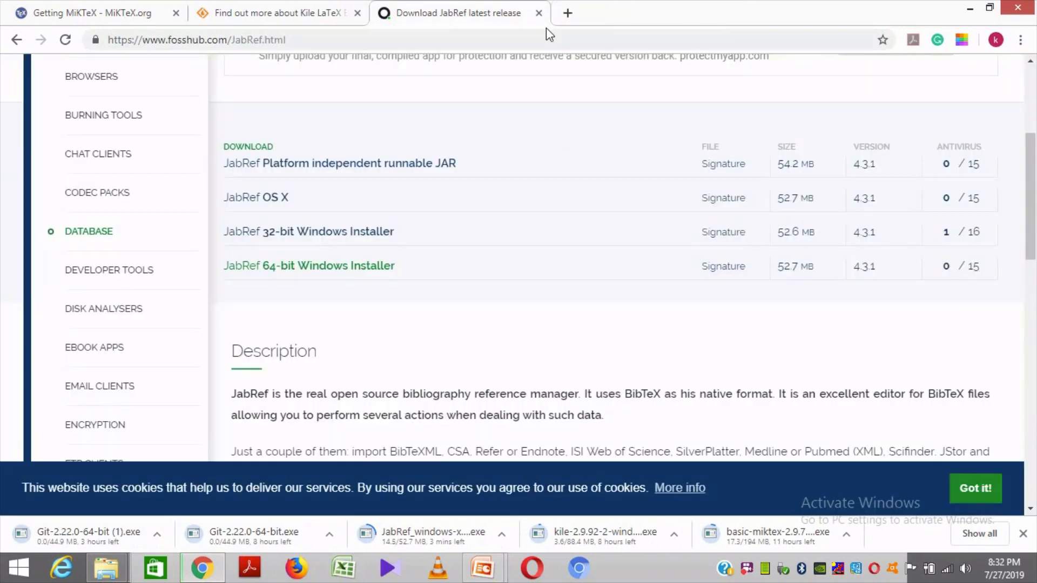
pyautogui.click(539, 13)
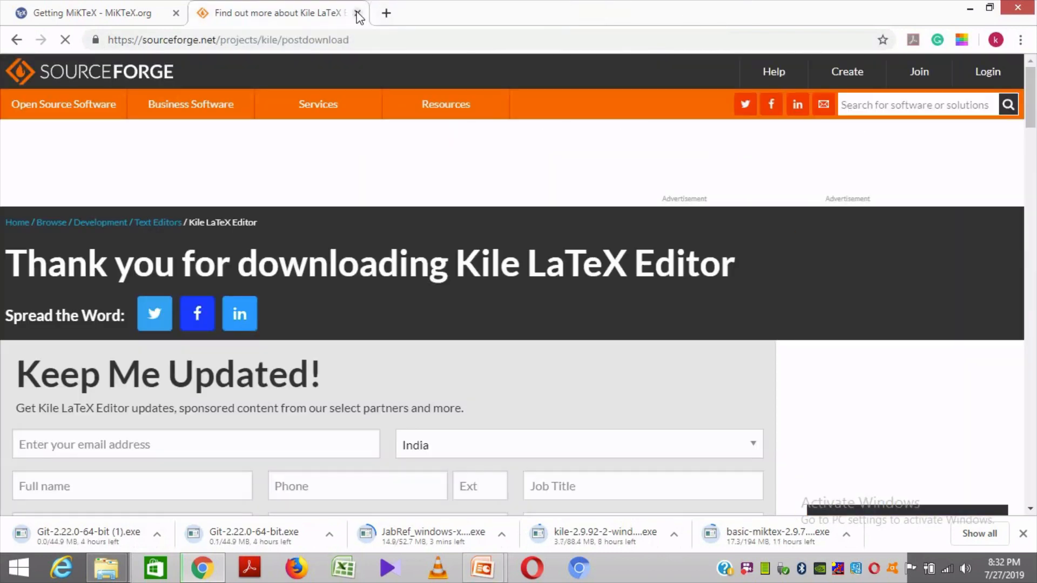
pyautogui.click(356, 14)
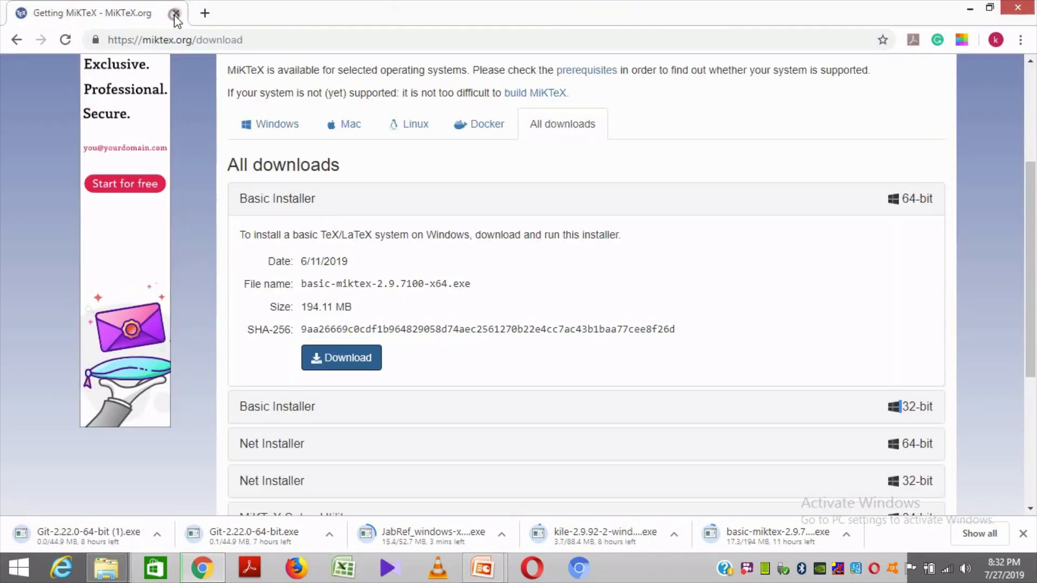
pyautogui.click(176, 14)
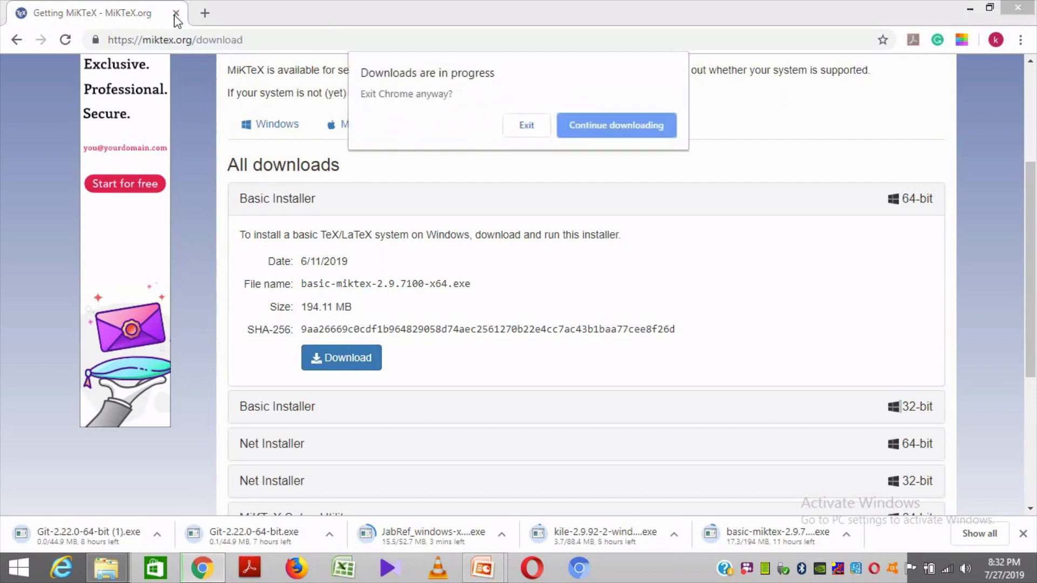
pyautogui.click(526, 126)
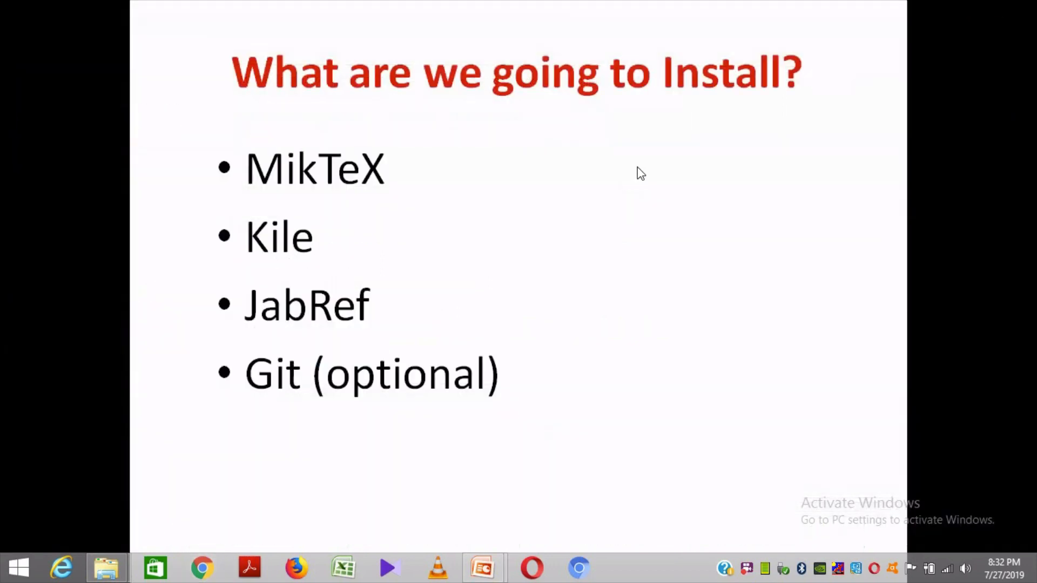
# - Switch to the WTSDL_64_bit folder in File Explorer and look over the saved Kile, JabRef and Git installers
pyautogui.hotkey('alt', 'Tab')
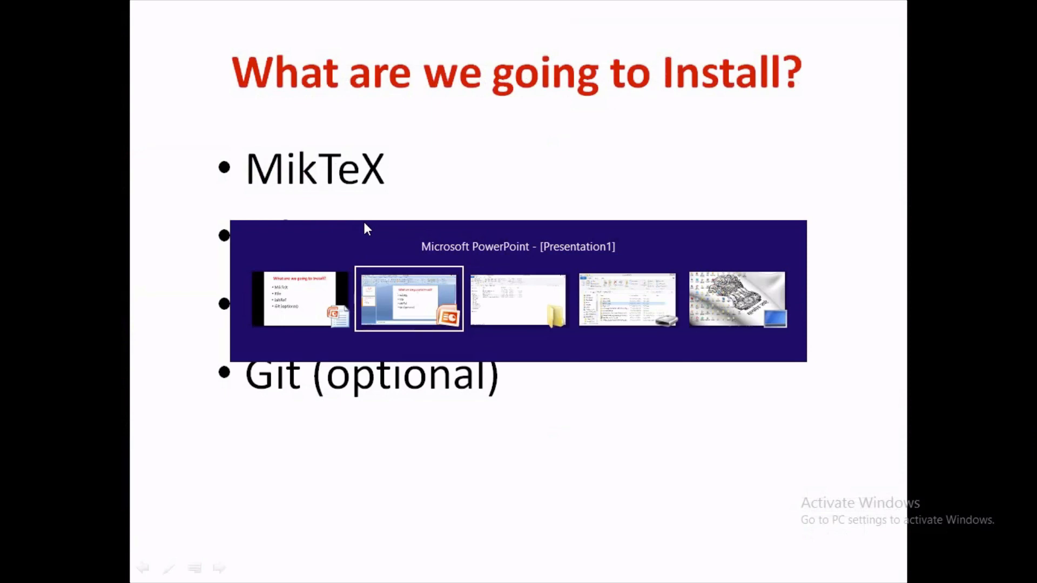
pyautogui.hotkey('alt', 'Tab')
pyautogui.click(263, 342)
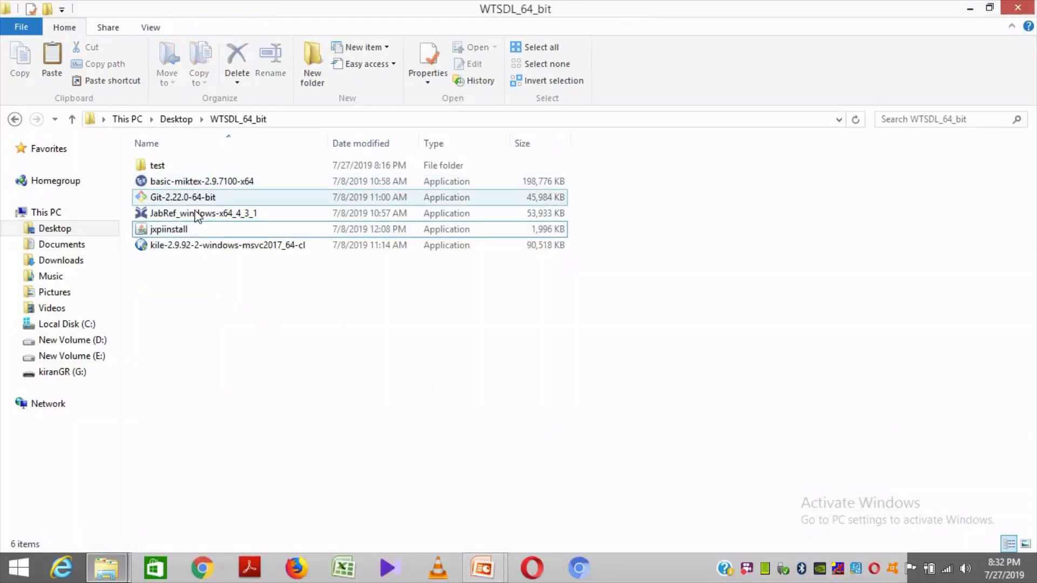
pyautogui.click(180, 246)
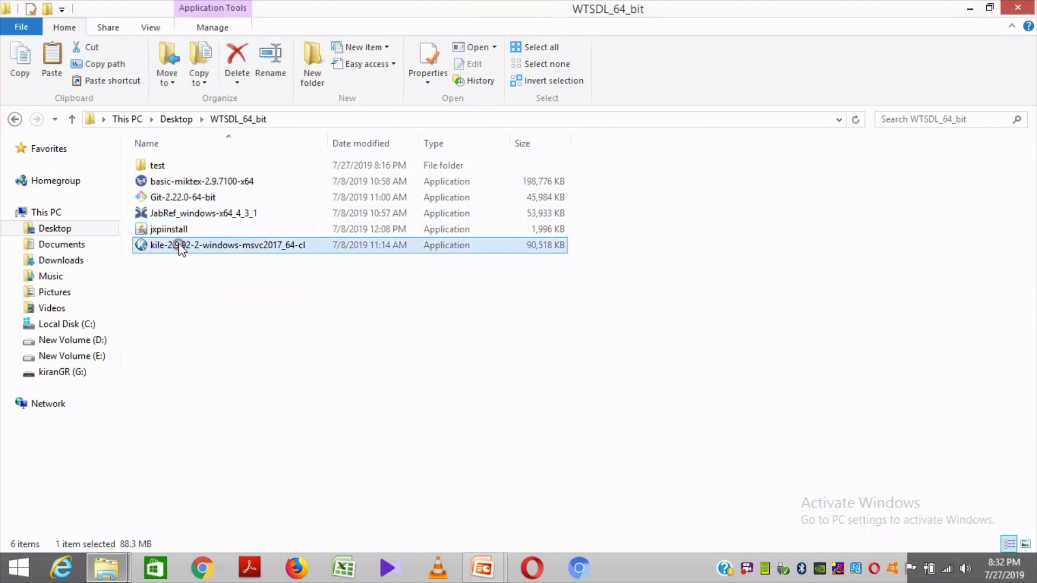
pyautogui.click(179, 212)
pyautogui.click(180, 198)
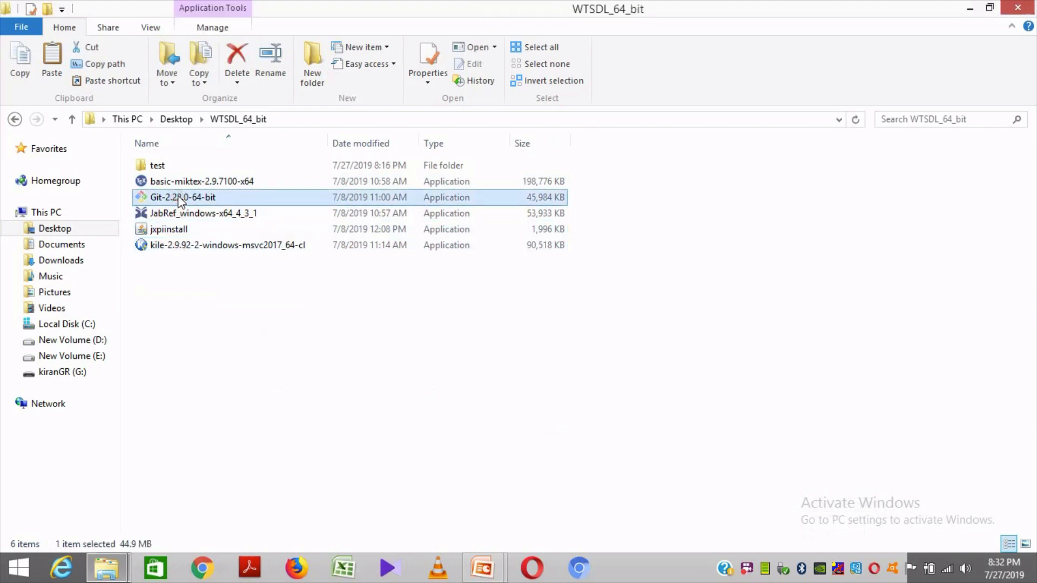
# - Run the basic-miktex-2.9.7100-x64 installer and accept the MiKTeX copying conditions
pyautogui.doubleClick(215, 182)
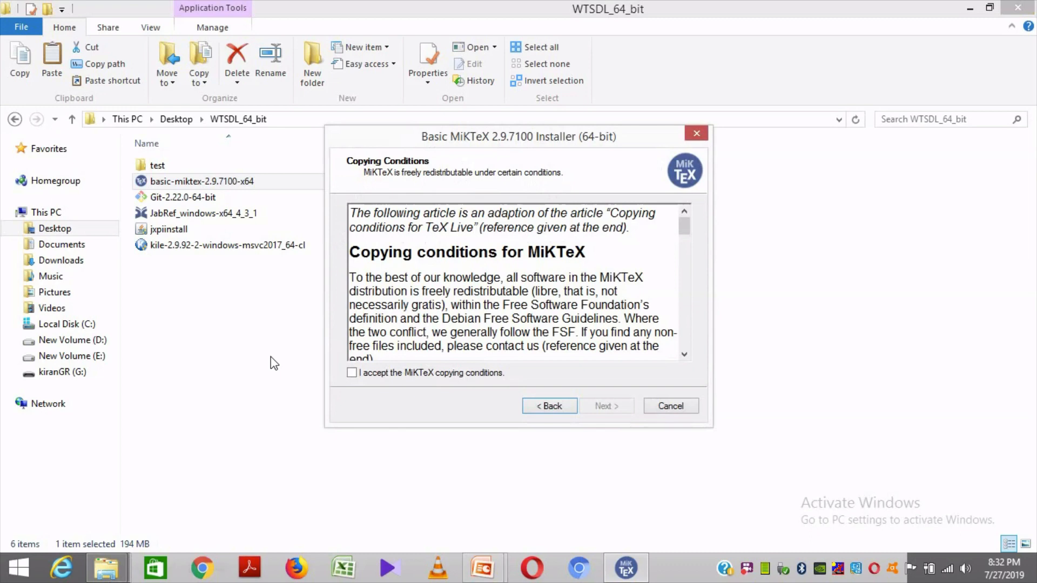
pyautogui.click(384, 374)
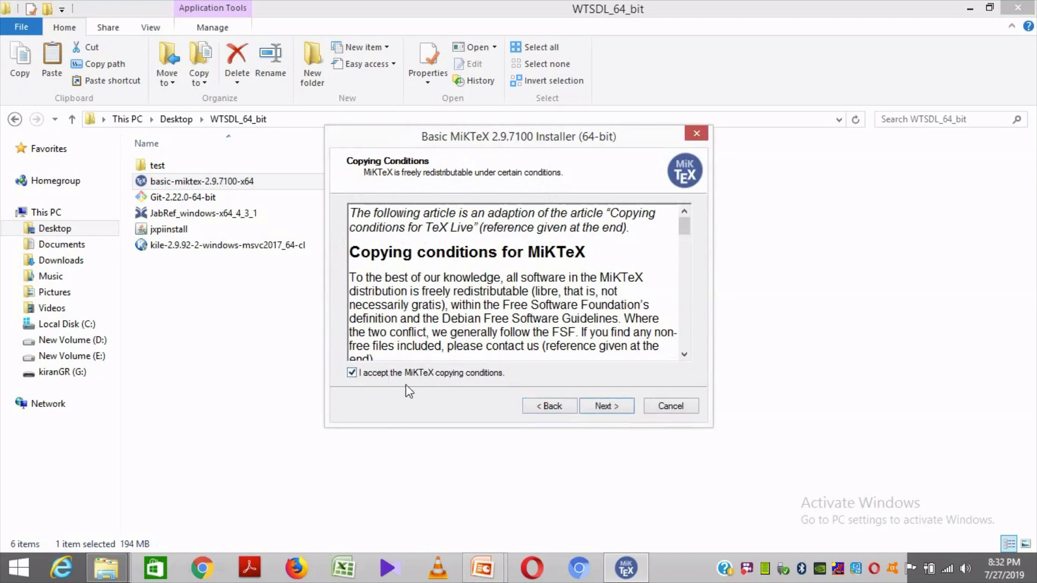
pyautogui.click(617, 412)
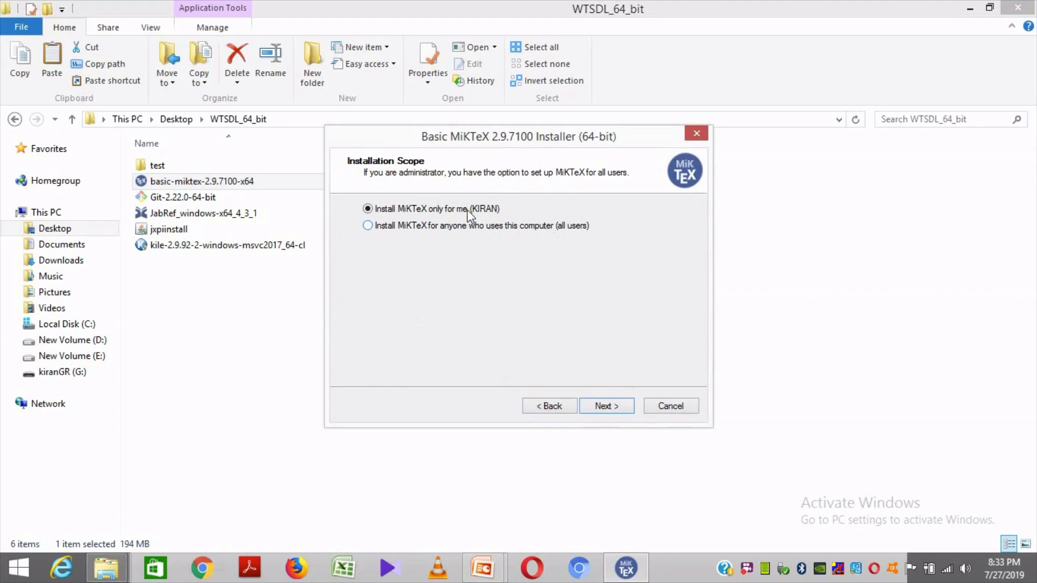
# - Set MiKTeX to install for all users of the computer, keeping the directory C:\Program Files\MiKTeX 2.9
pyautogui.click(462, 225)
pyautogui.click(598, 408)
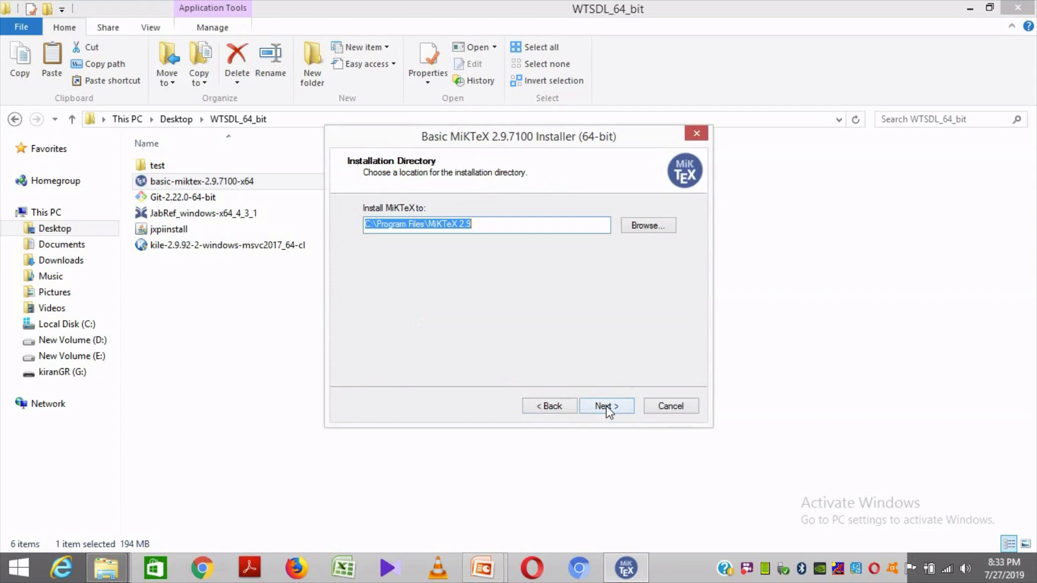
pyautogui.click(606, 408)
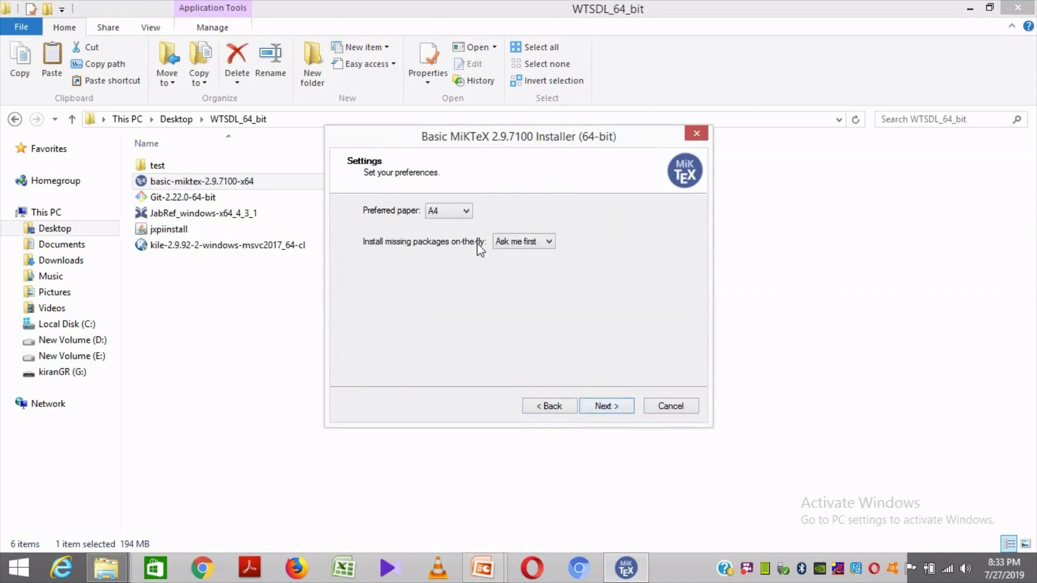
# - Set missing packages to install on the fly to Yes, keep A4 as preferred paper, and start the MiKTeX installation
pyautogui.click(542, 243)
pyautogui.click(540, 255)
pyautogui.click(547, 242)
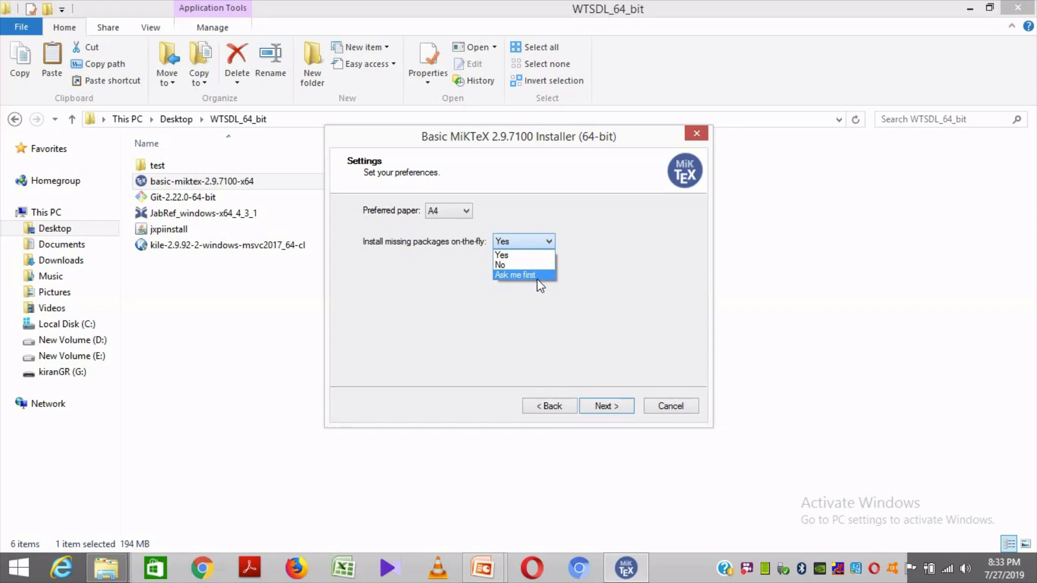
pyautogui.click(535, 255)
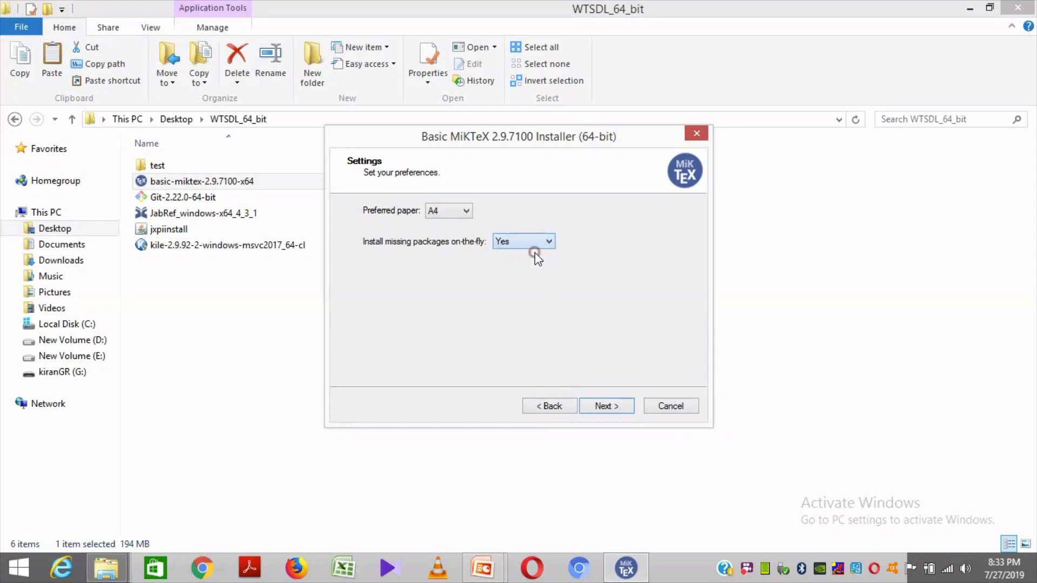
pyautogui.click(612, 406)
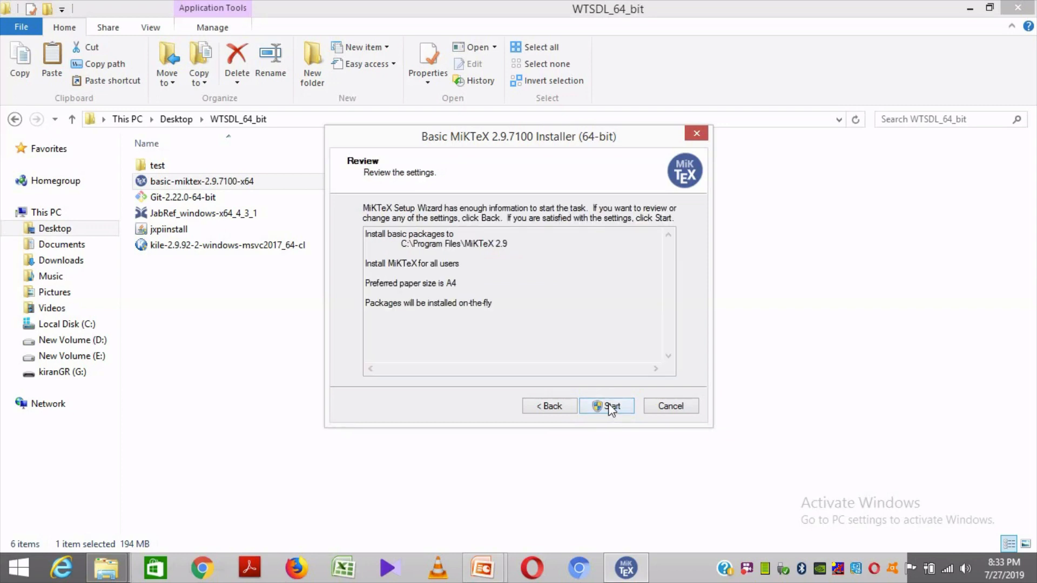
pyautogui.click(608, 405)
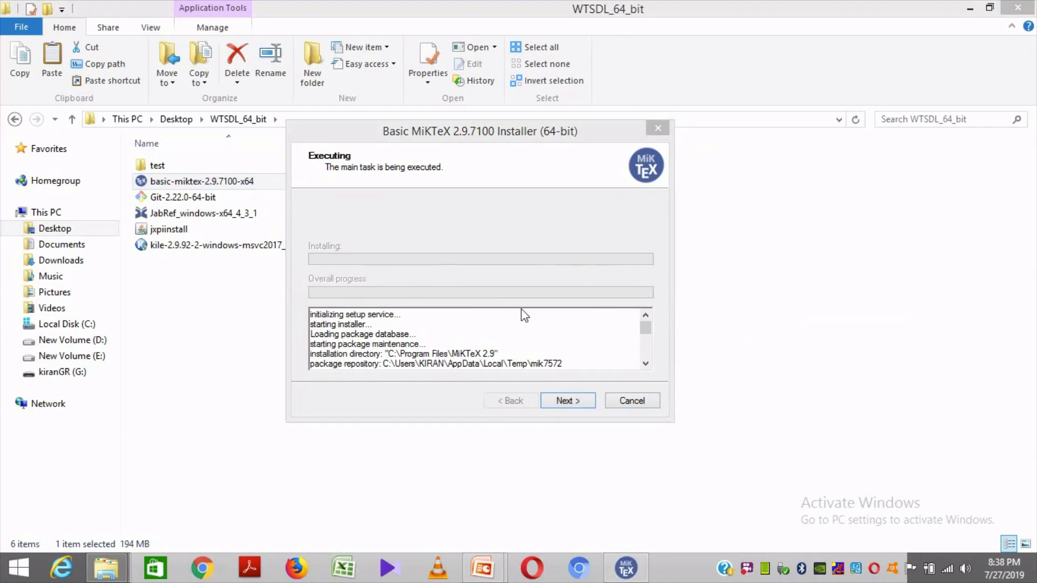
# - Complete the MiKTeX setup wizard with the update check left enabled and the donation Tell me more option turned off
pyautogui.click(567, 400)
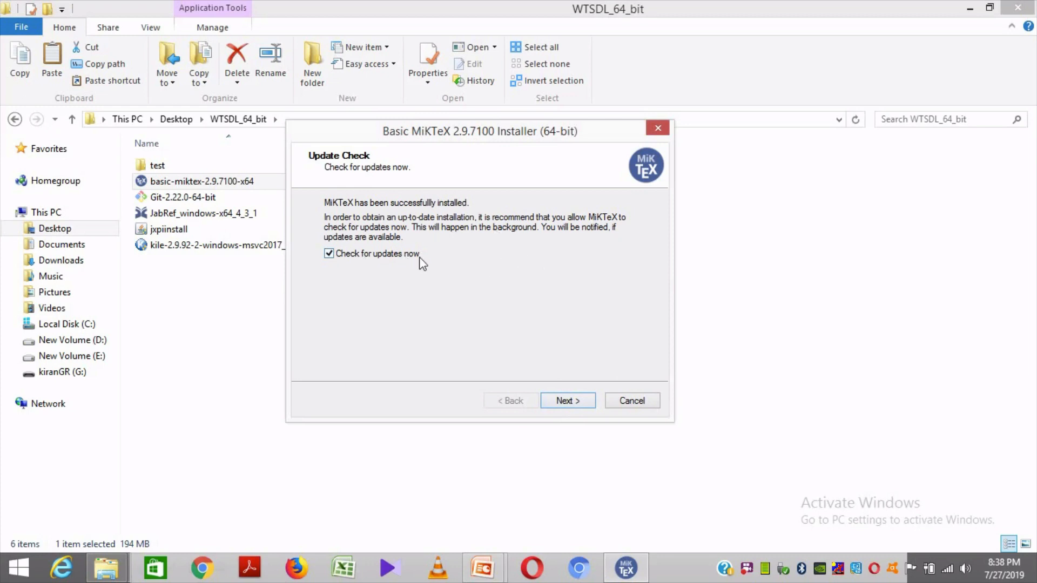
pyautogui.click(568, 400)
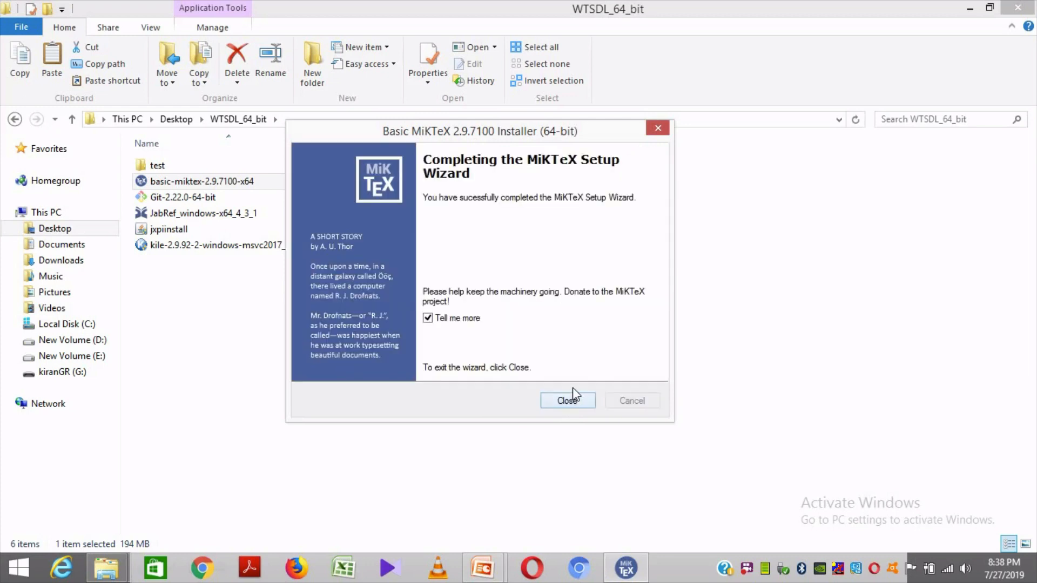
pyautogui.click(467, 323)
pyautogui.click(568, 401)
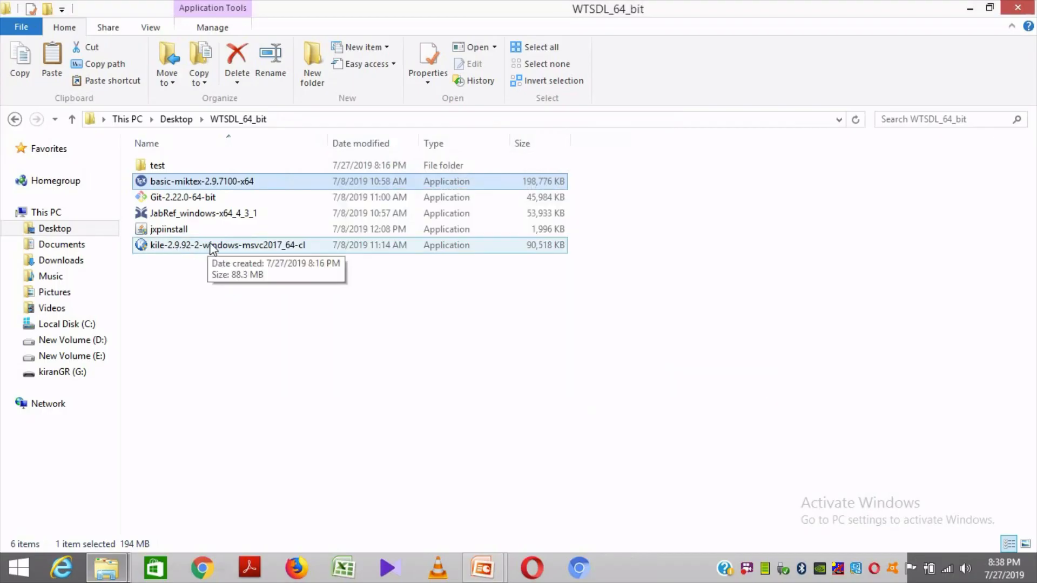
# - Install Kile from the kile-2.9.92-2-windows-msvc2017_64-cl installer into C:\Program Files\Kile and finish its setup
pyautogui.doubleClick(212, 248)
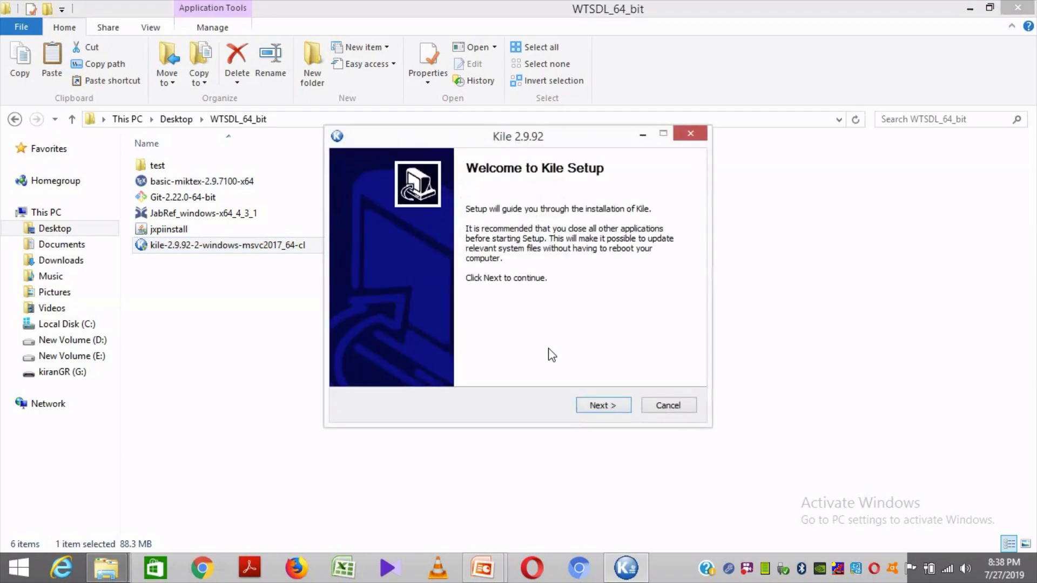
pyautogui.click(611, 408)
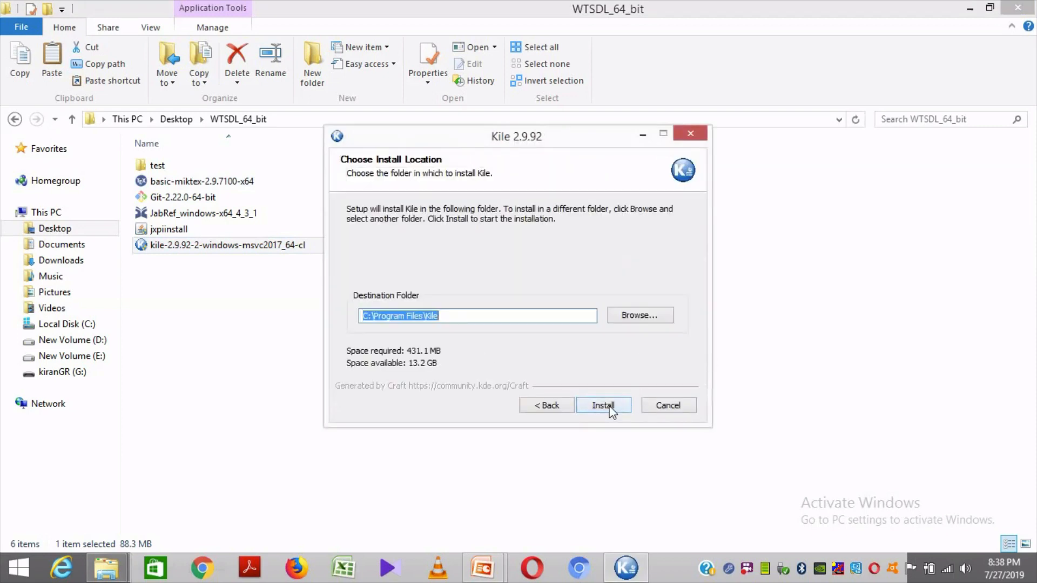
pyautogui.click(603, 406)
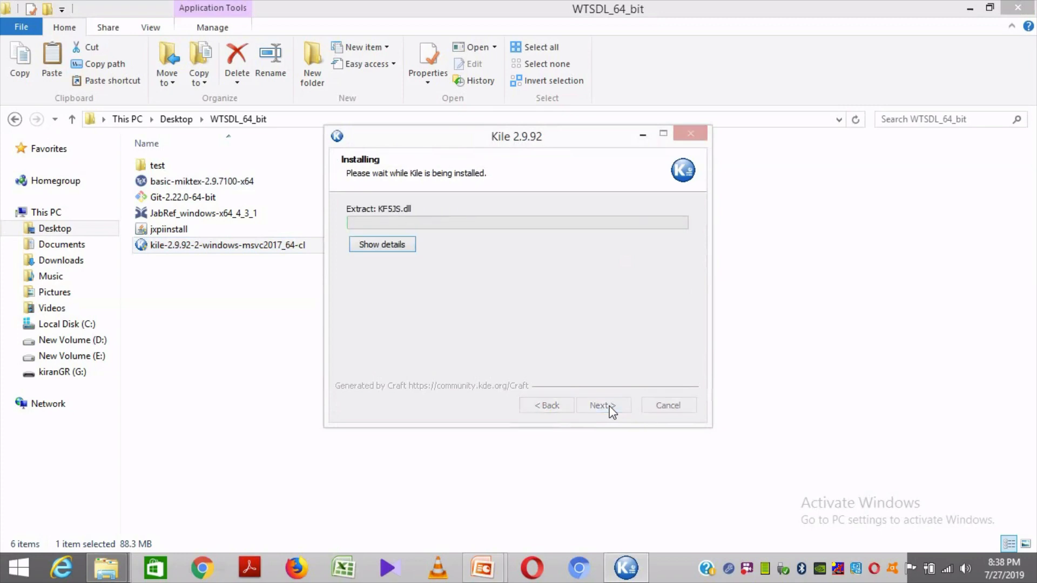
pyautogui.moveTo(537, 142); pyautogui.dragTo(507, 137)
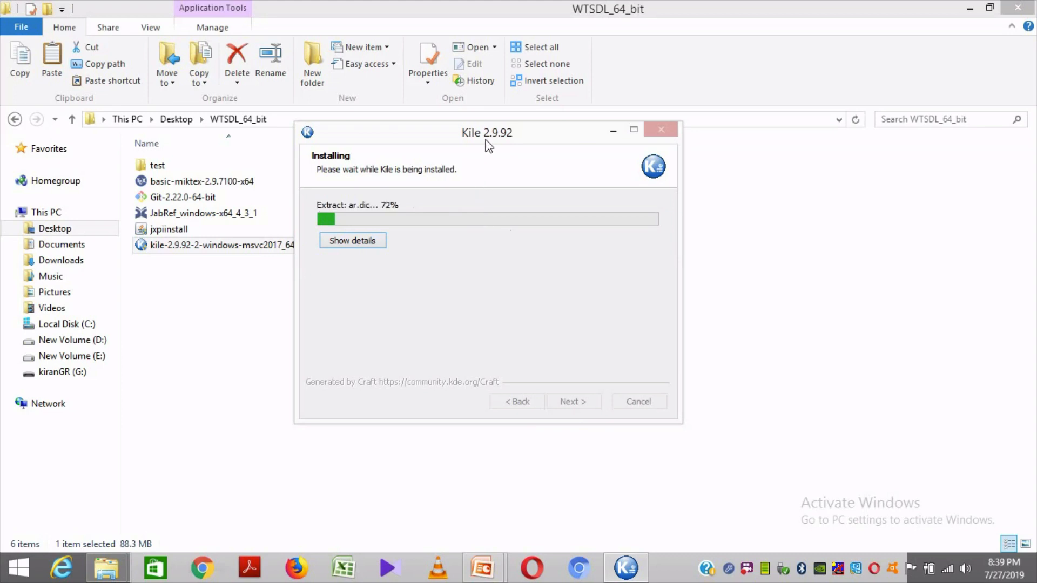
pyautogui.moveTo(486, 135); pyautogui.dragTo(463, 135)
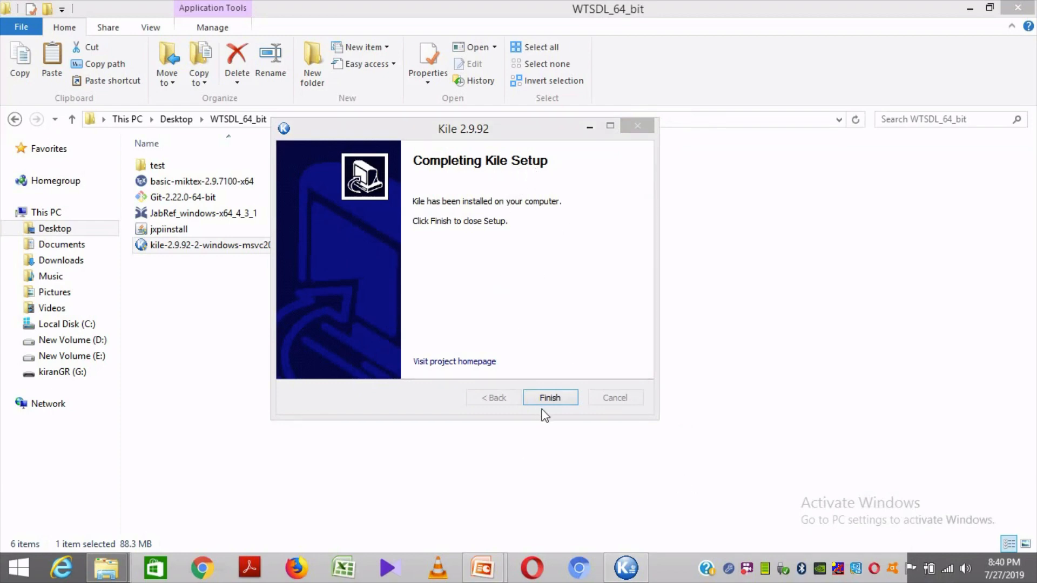
pyautogui.click(555, 399)
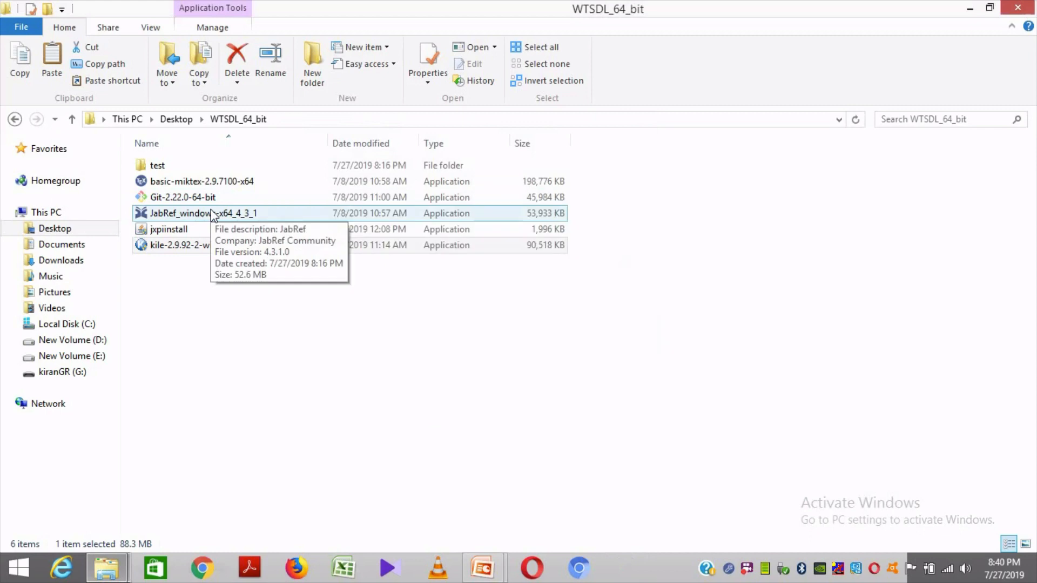
# - Run the JabRef_windows-x64_4_3_1 installer and have it download the required Java Runtime Environment
pyautogui.click(208, 215)
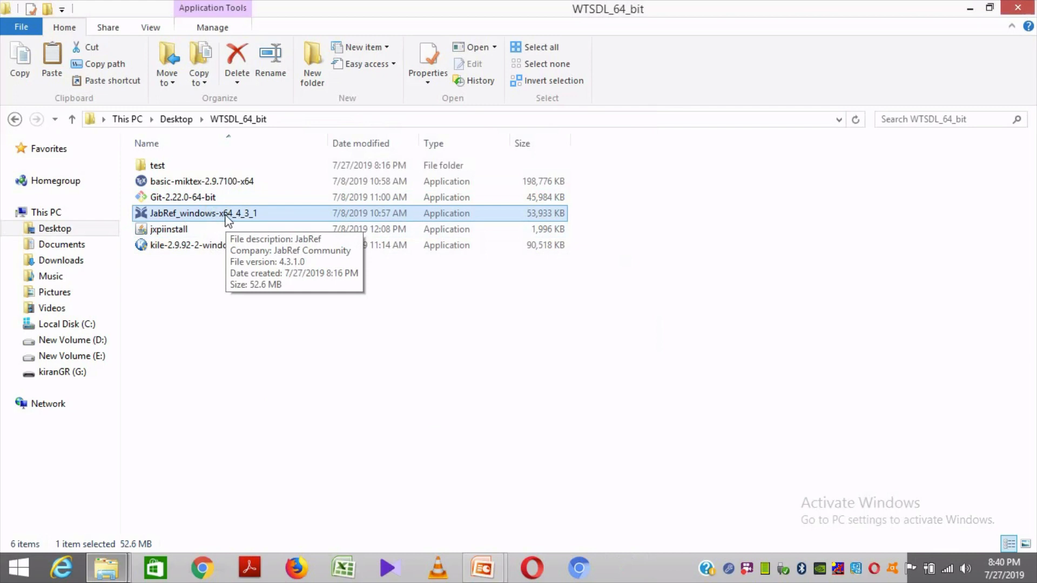
pyautogui.doubleClick(213, 214)
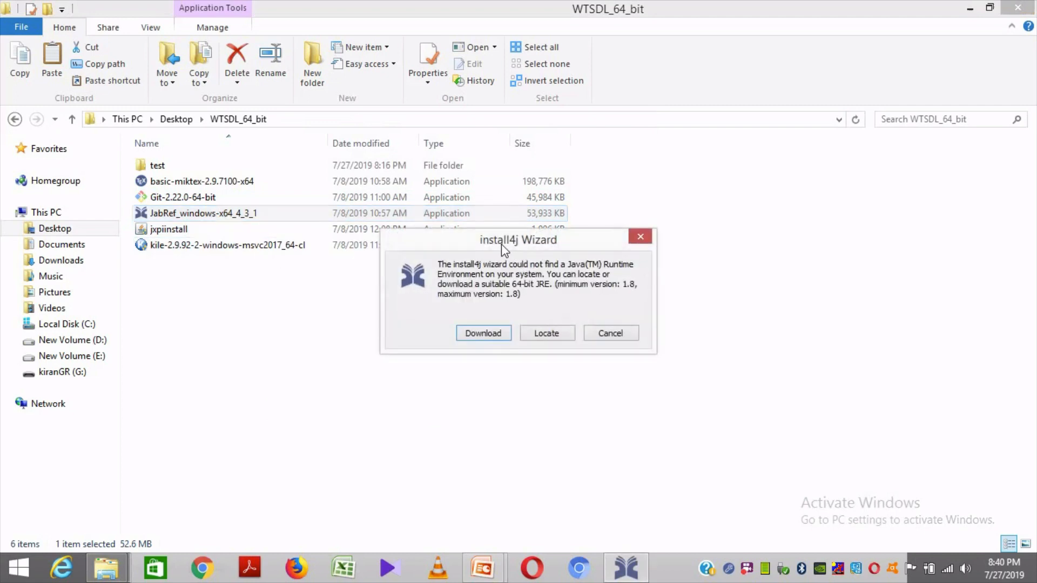
pyautogui.moveTo(501, 244); pyautogui.dragTo(326, 200)
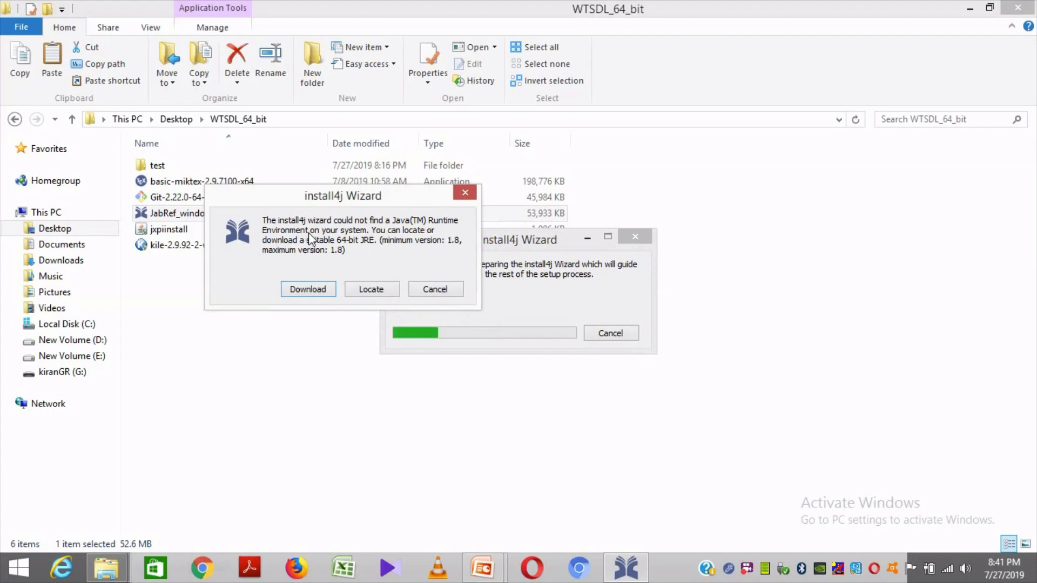
pyautogui.click(313, 290)
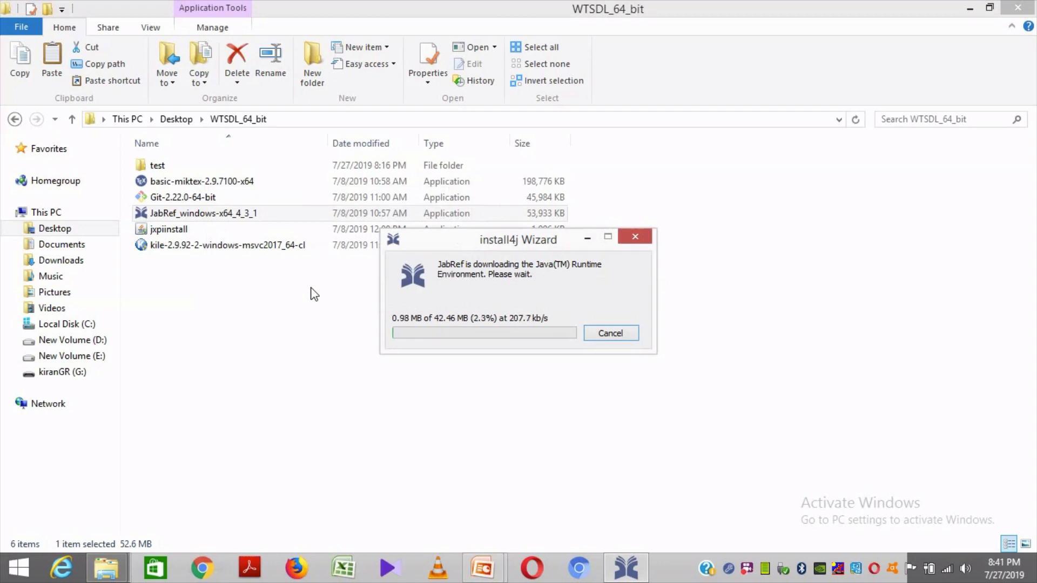
pyautogui.moveTo(493, 241); pyautogui.dragTo(458, 213)
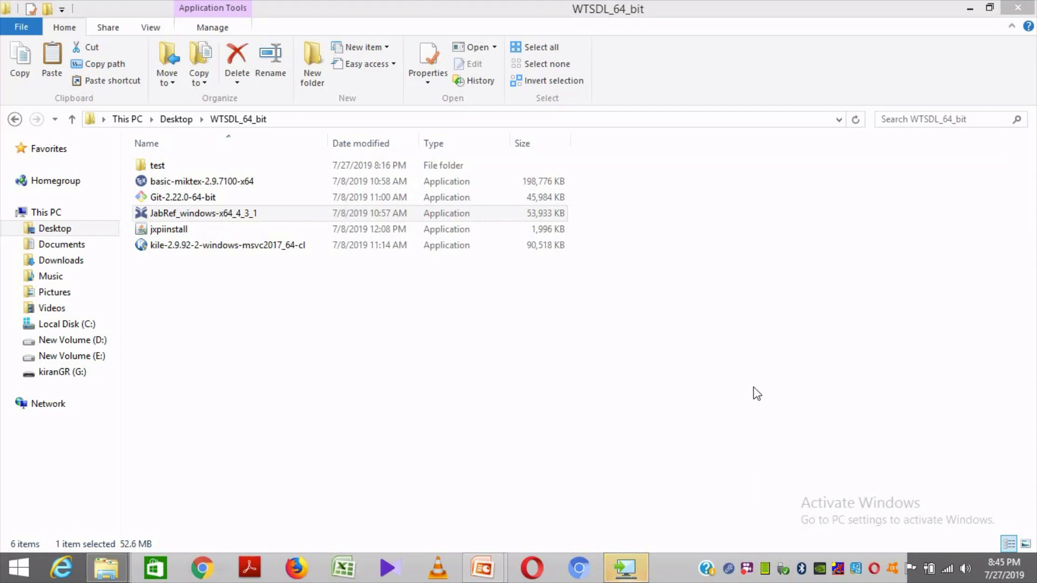
# - Install JabRef into C:\Program Files\JabRef, keeping the JabRef Start Menu folder and shortcuts for all users
pyautogui.click(638, 567)
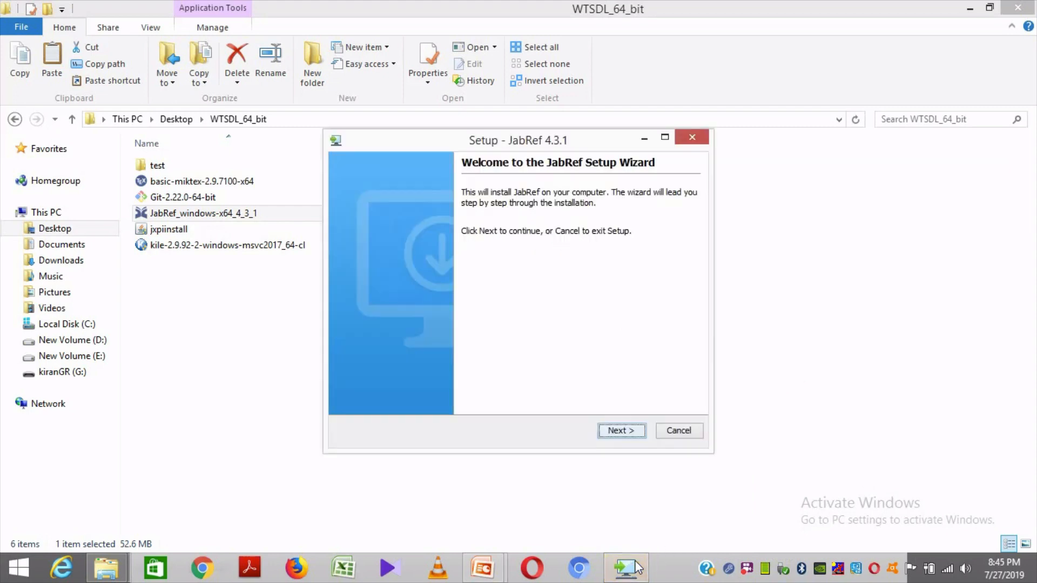
pyautogui.moveTo(575, 139); pyautogui.dragTo(533, 122)
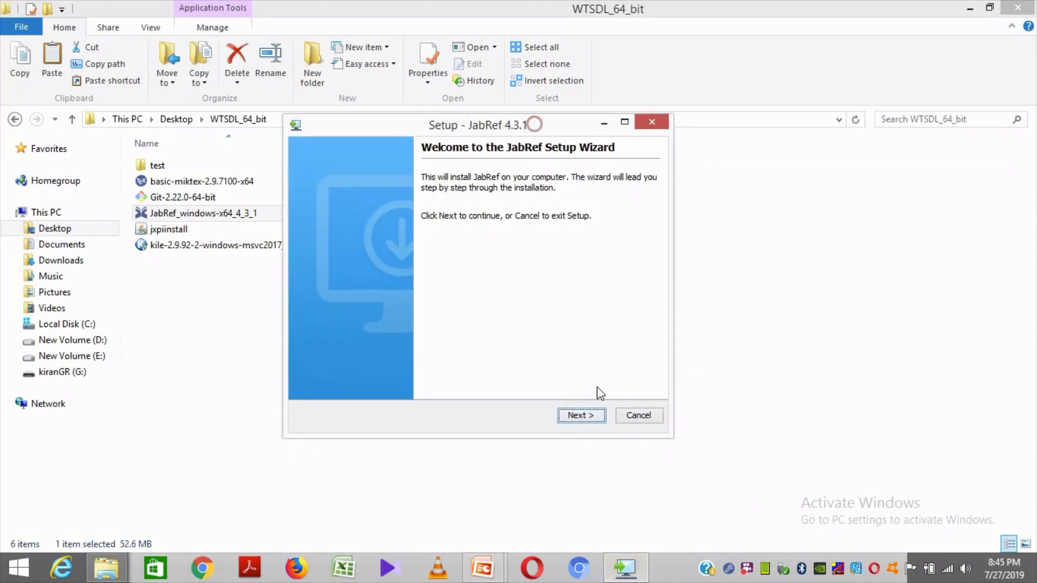
pyautogui.click(588, 415)
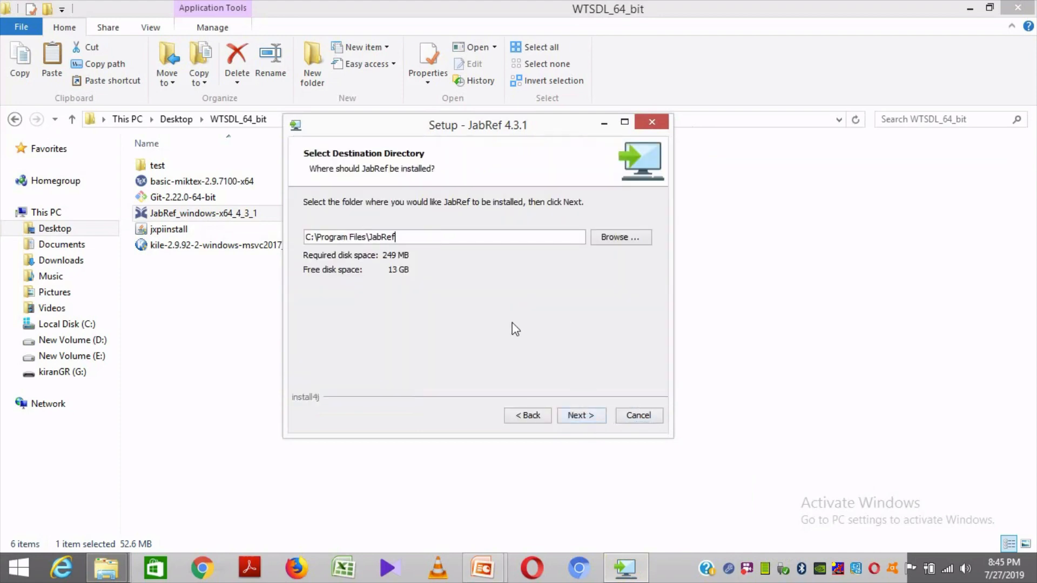
pyautogui.click(592, 415)
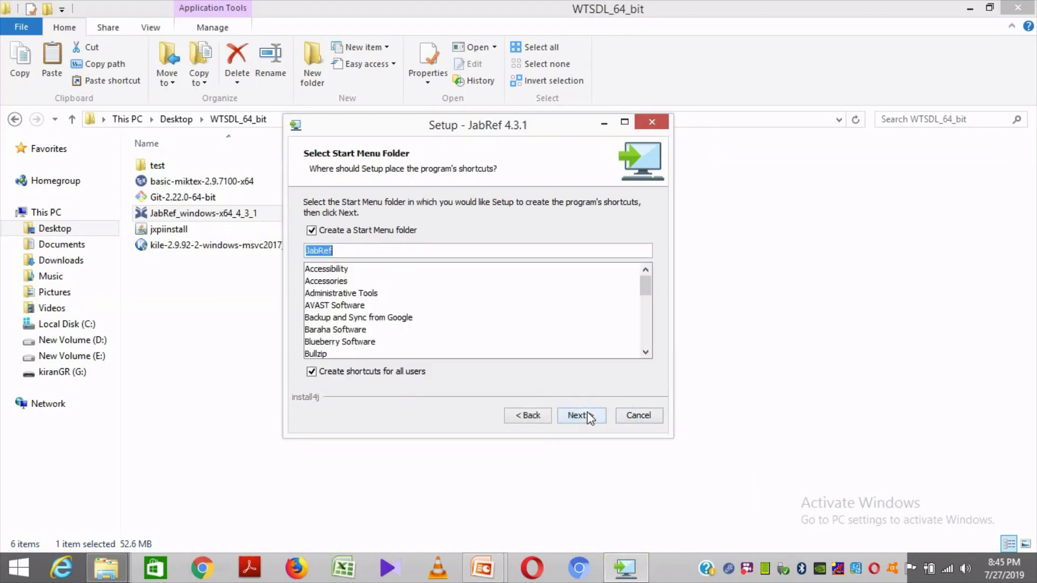
pyautogui.click(588, 413)
pyautogui.click(587, 413)
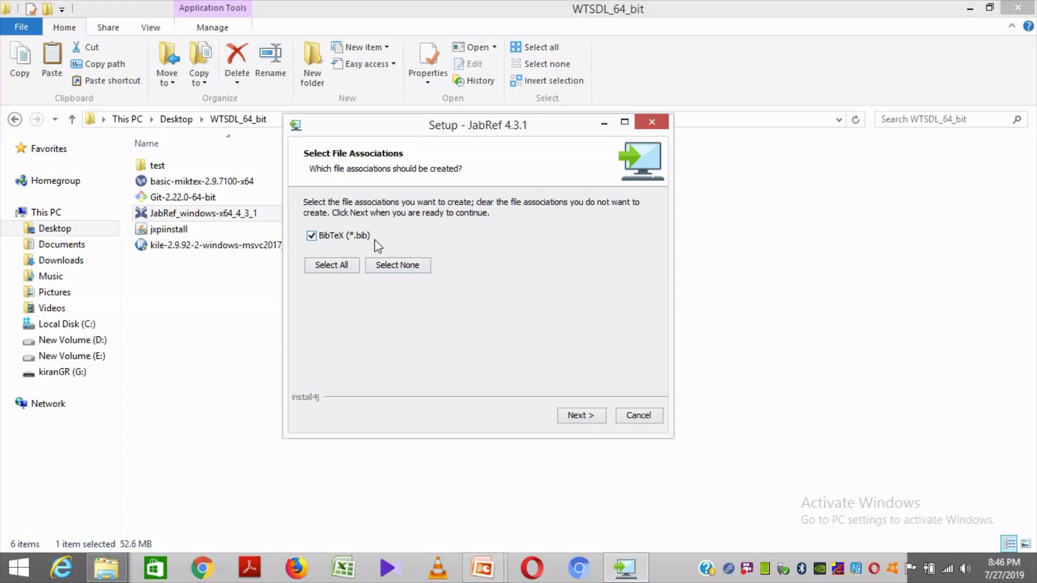
# - Keep the BibTeX (*.bib) file association and finish the JabRef setup with Run JabRef turned off
pyautogui.moveTo(462, 122); pyautogui.dragTo(453, 114)
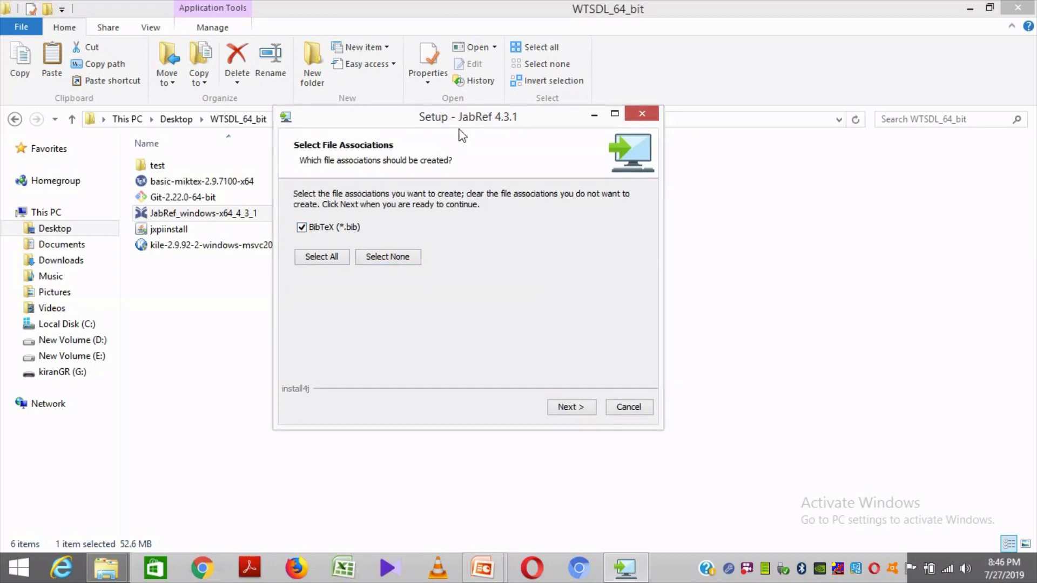
pyautogui.click(568, 409)
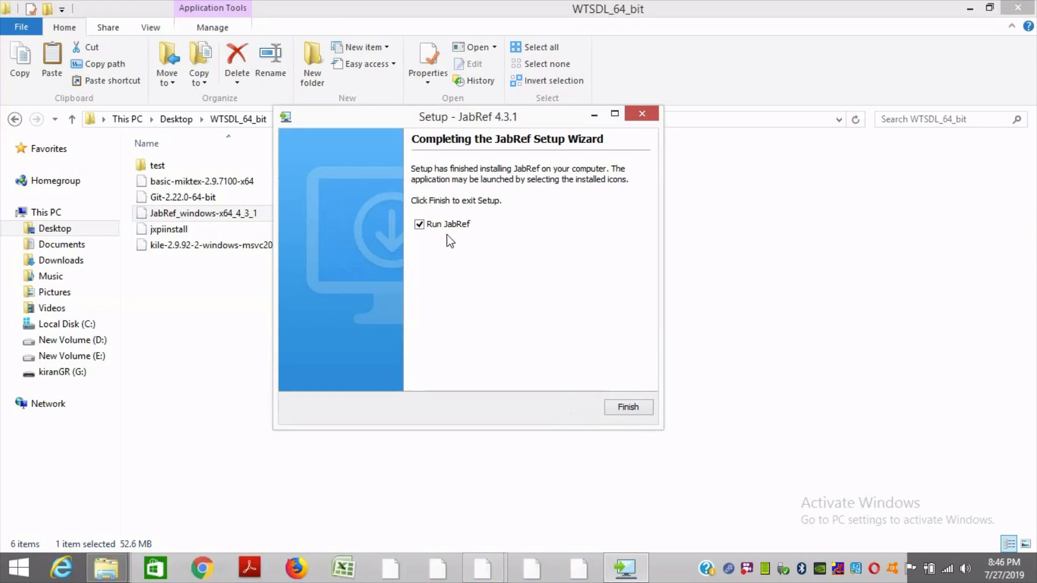
pyautogui.click(457, 226)
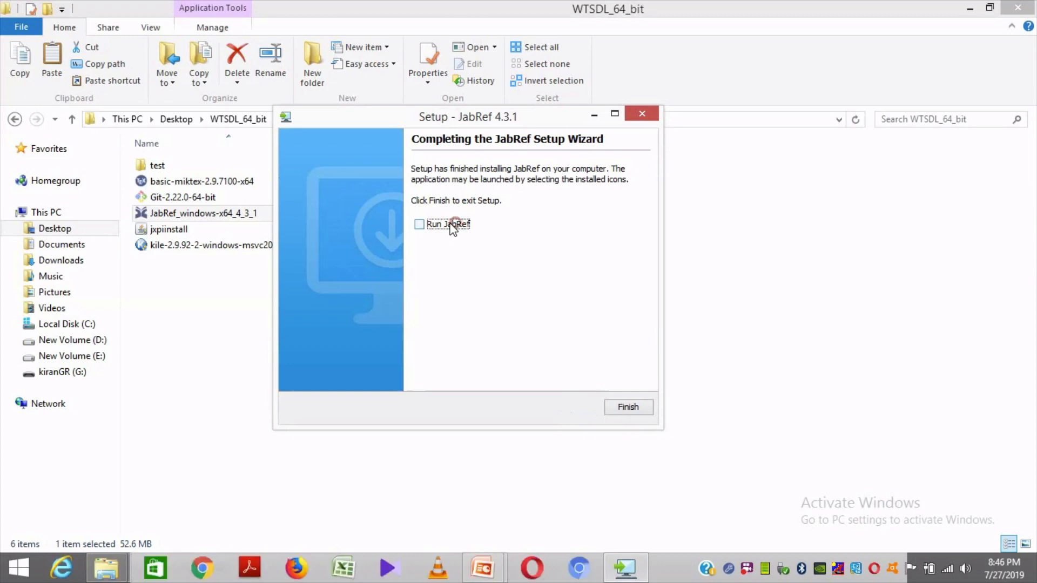
pyautogui.click(635, 408)
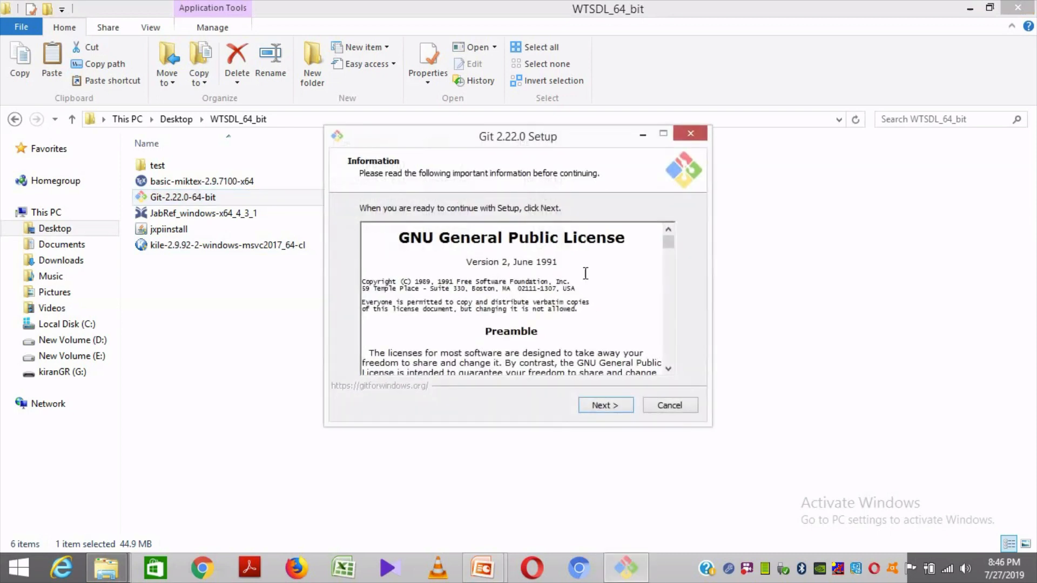
# - Proceed past the Git license, keeping the folder C:\Program Files\Git, the default components and the Git Start Menu folder
pyautogui.click(607, 404)
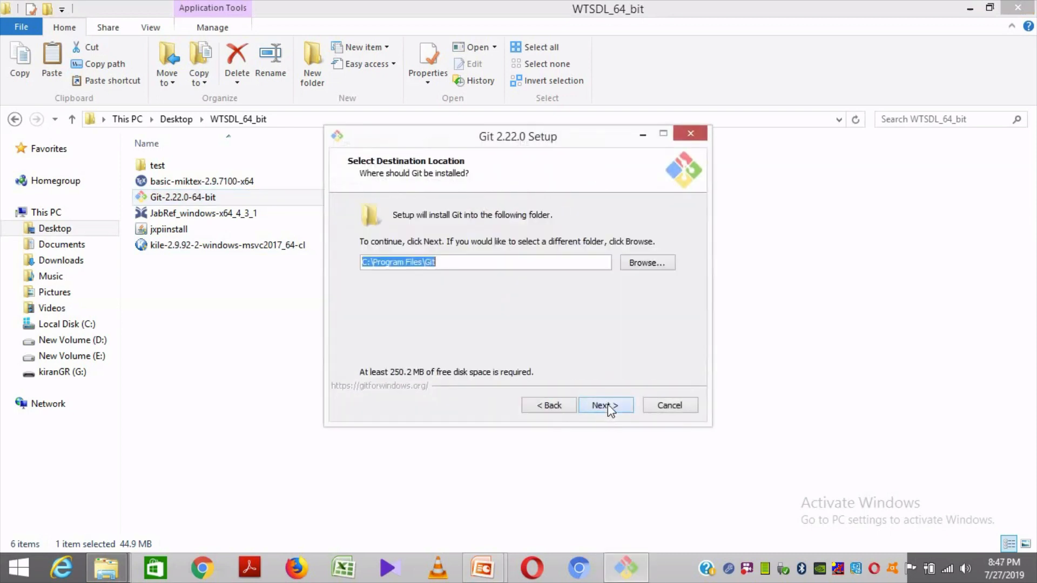
pyautogui.click(608, 405)
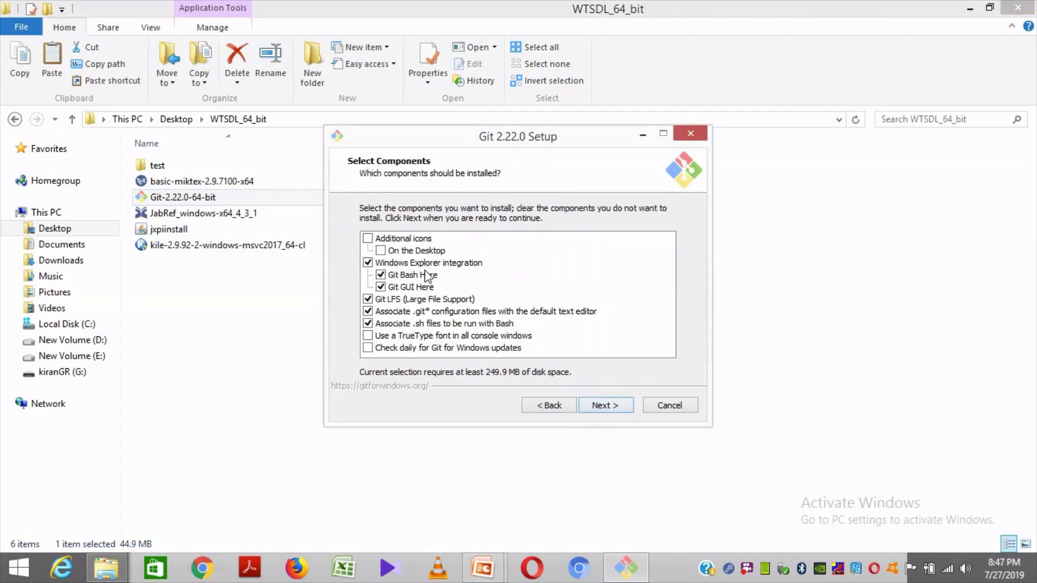
pyautogui.click(611, 406)
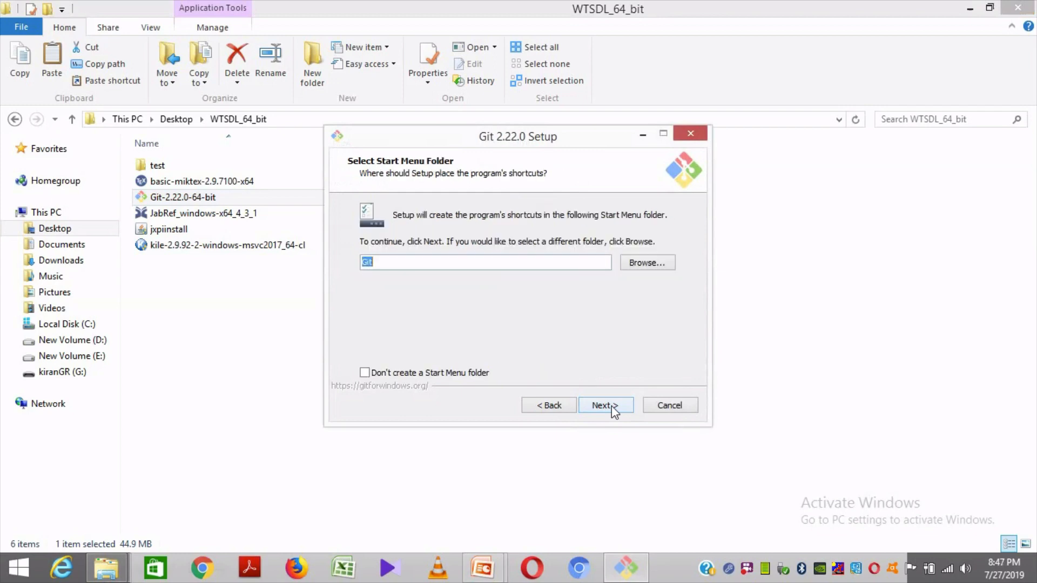
pyautogui.click(612, 406)
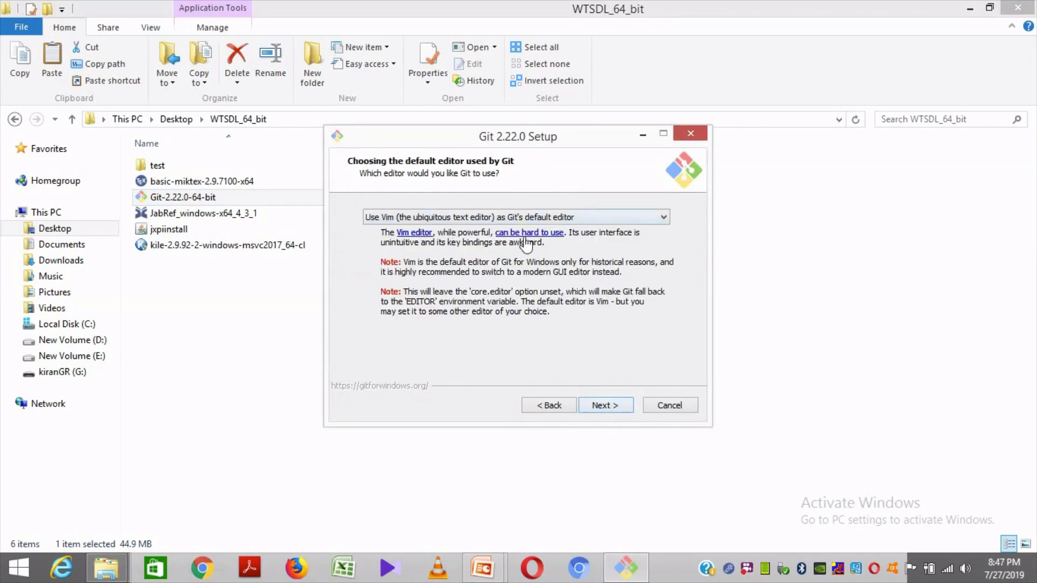
# - Keep Vim as Git's default editor, Git from the command line and 3rd-party software, and the OpenSSL library
pyautogui.click(632, 216)
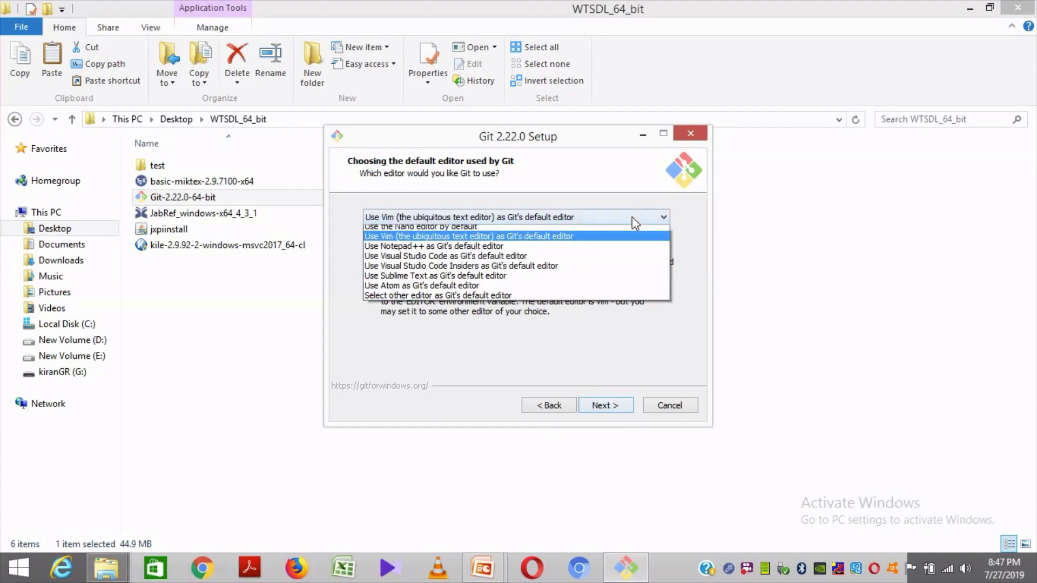
pyautogui.click(635, 373)
pyautogui.click(620, 408)
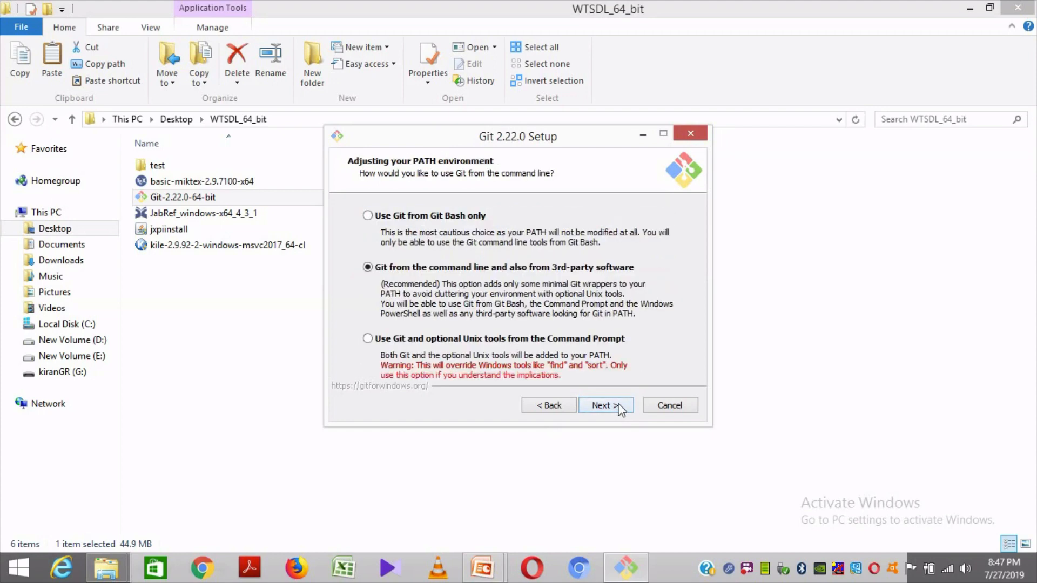
pyautogui.click(620, 409)
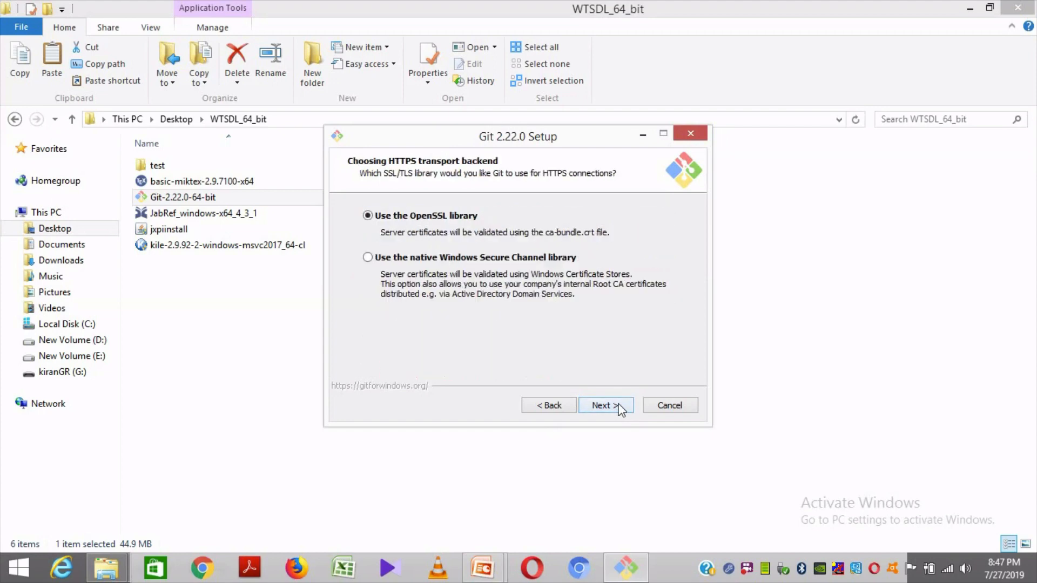
pyautogui.click(620, 409)
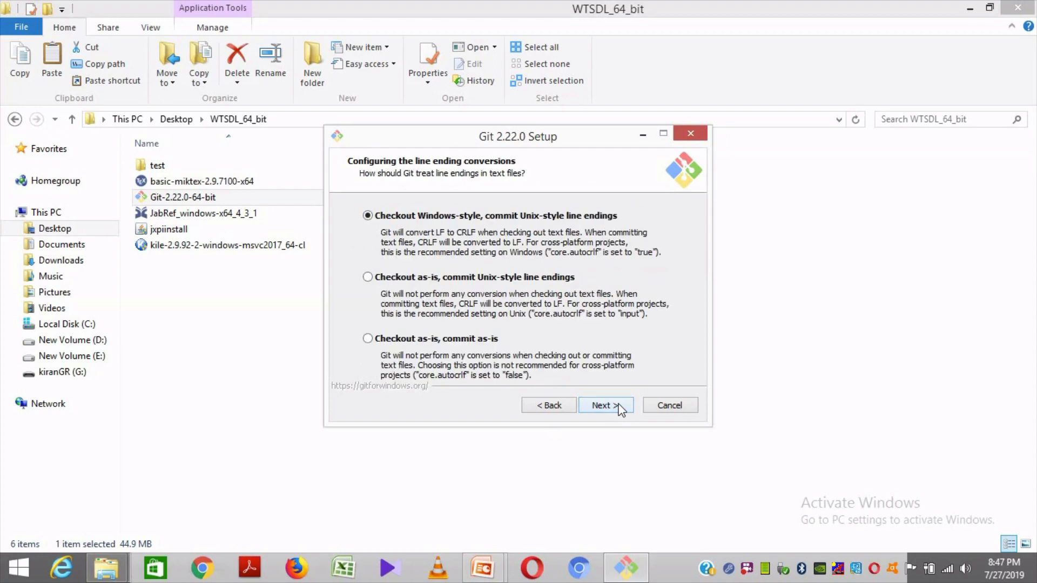
# - Keep Windows-style checkout with Unix-style commits, the MinTTY terminal, file system caching and Git Credential Manager for Git
pyautogui.click(620, 409)
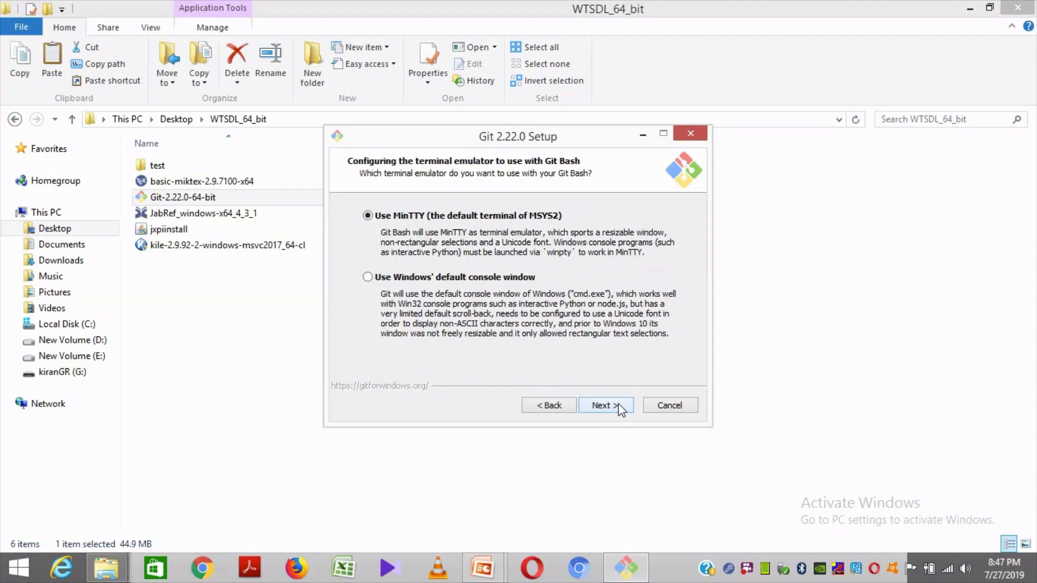
pyautogui.click(620, 409)
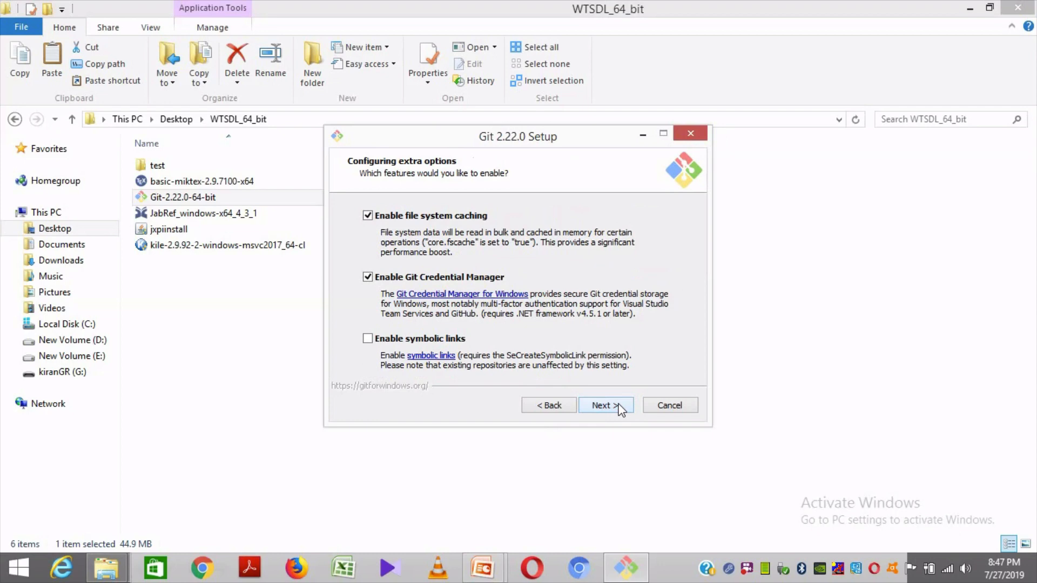
pyautogui.click(620, 409)
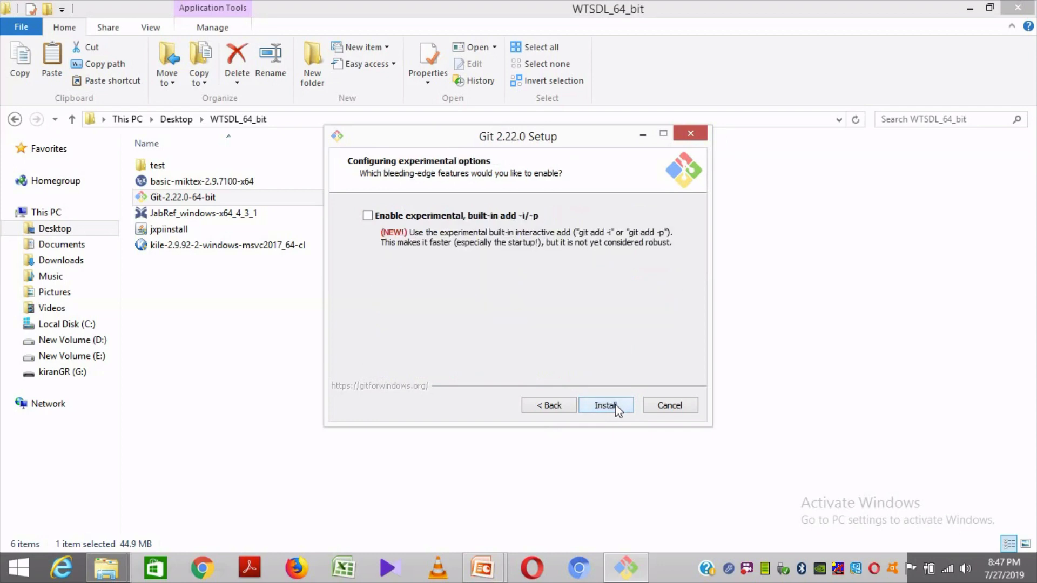
# - Install Git without the experimental built-in add option, and finish the setup with View Release Notes turned off
pyautogui.click(616, 405)
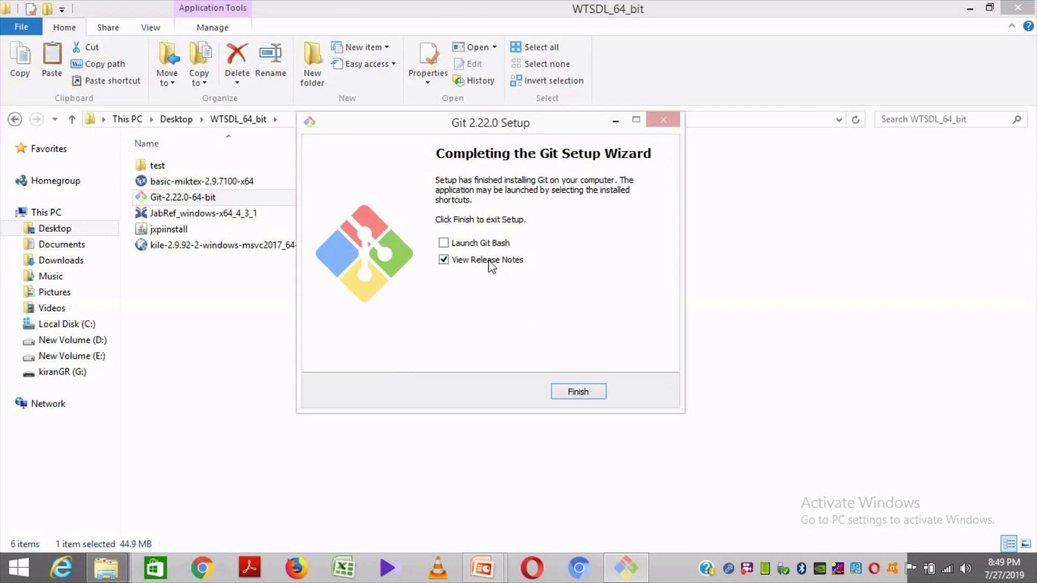
pyautogui.click(444, 261)
pyautogui.click(578, 392)
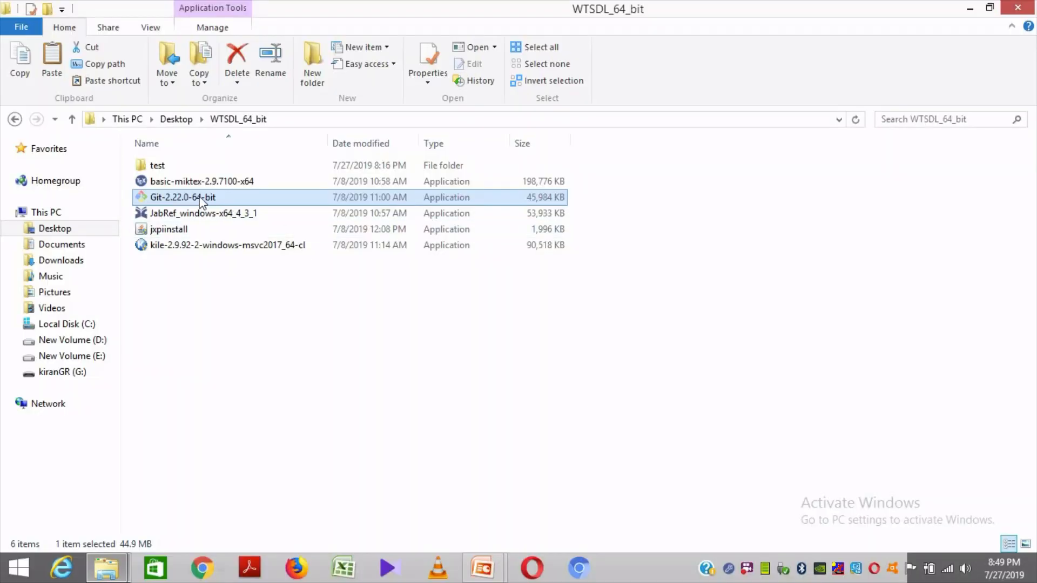
# - Open the test folder inside WTSDL_64_bit
pyautogui.click(177, 165)
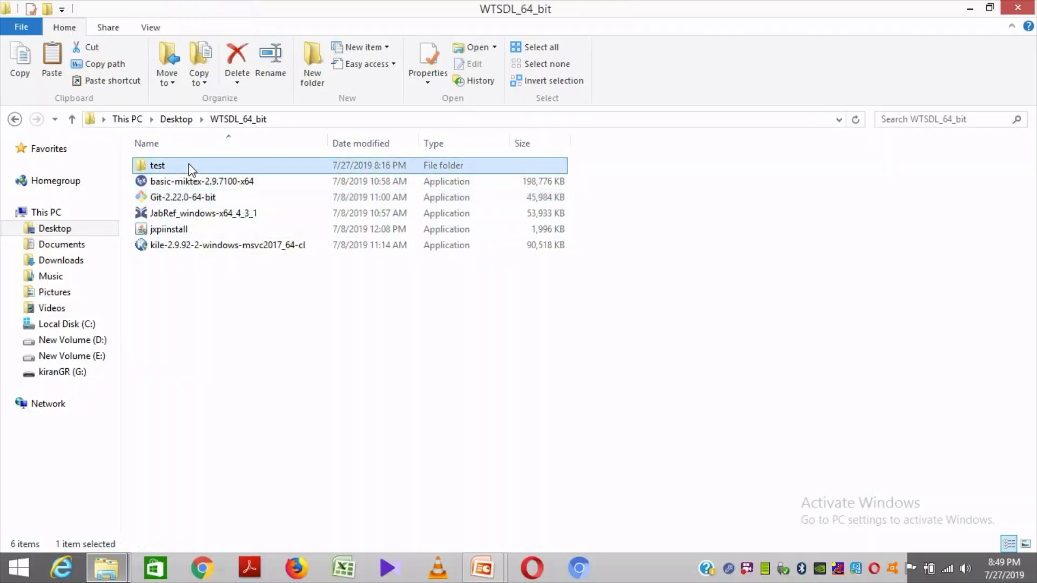
pyautogui.doubleClick(189, 165)
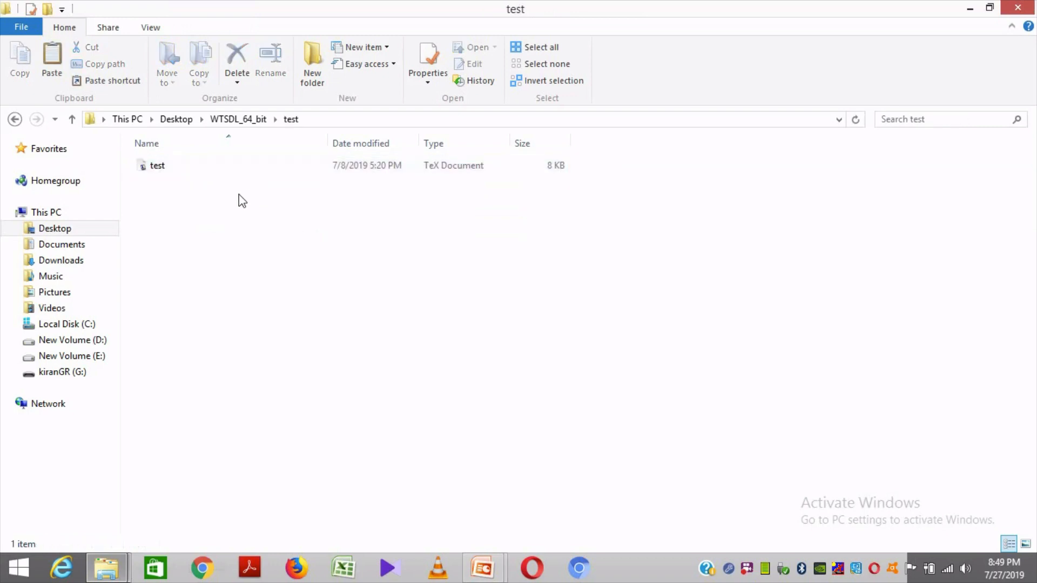
# - Return to the WTSDL_64_bit folder, and launch Kile by searching Windows for "kile"
pyautogui.click(254, 120)
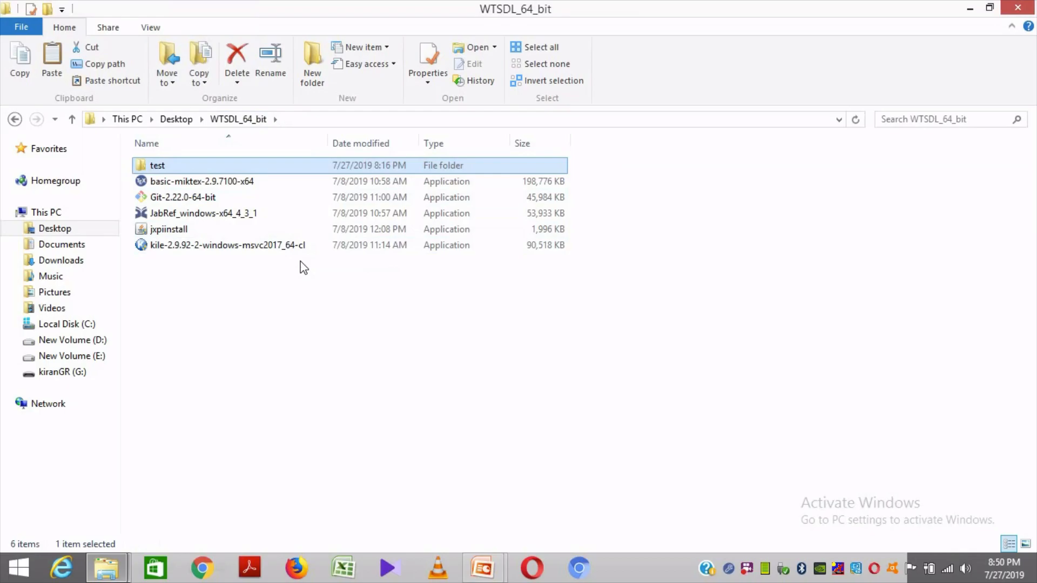
pyautogui.press('super')
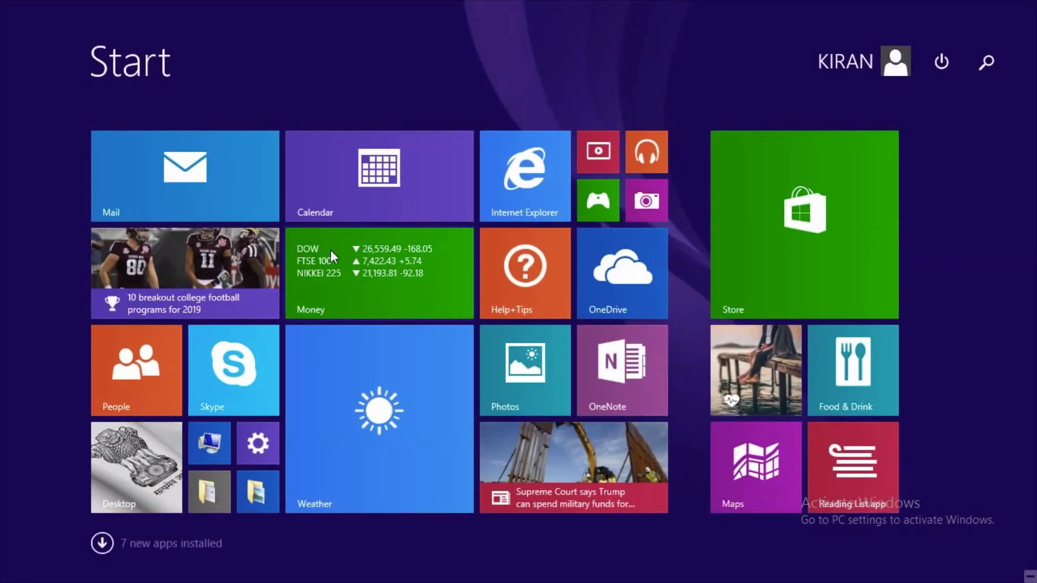
pyautogui.write('kile')
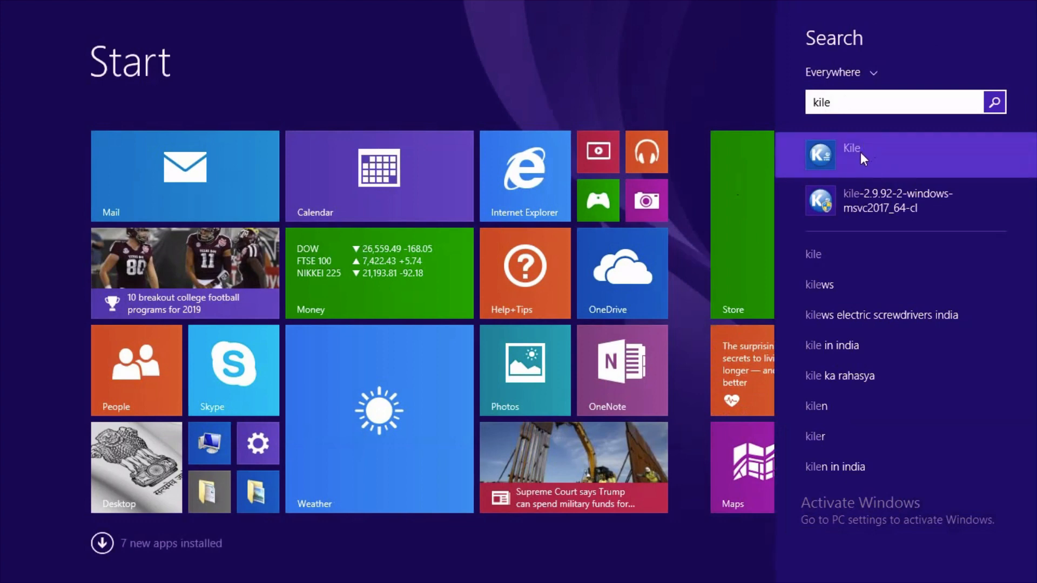
pyautogui.click(874, 154)
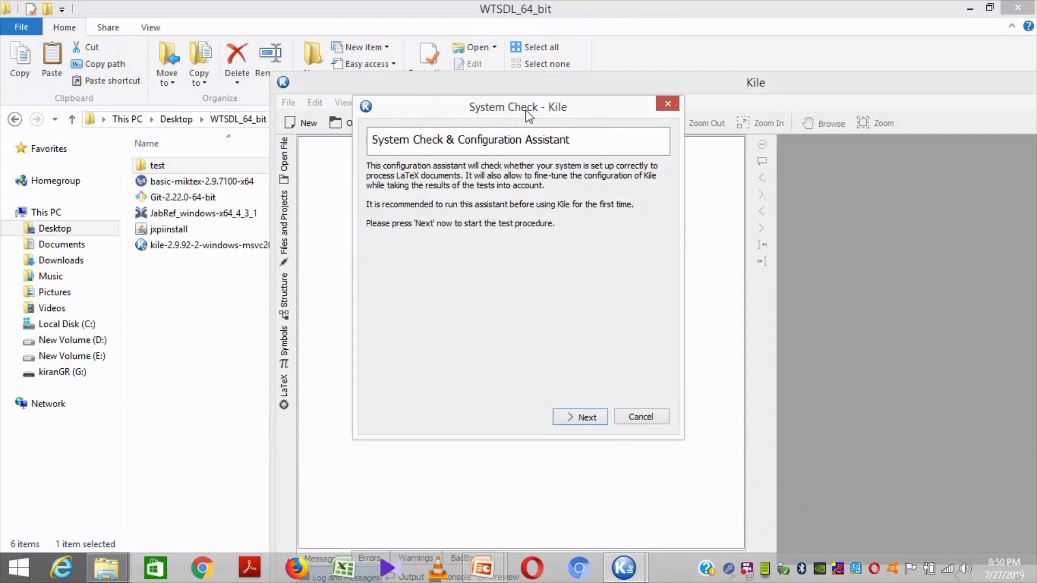
# - Run Kile's system check, accepting all recommended configuration changes, and maximize the Kile window
pyautogui.click(588, 418)
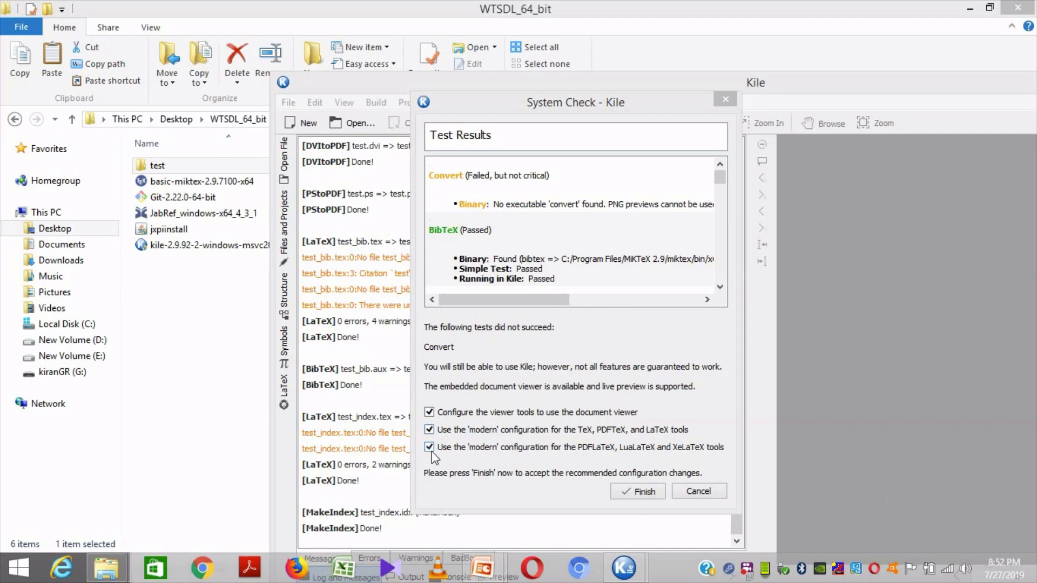
pyautogui.click(638, 492)
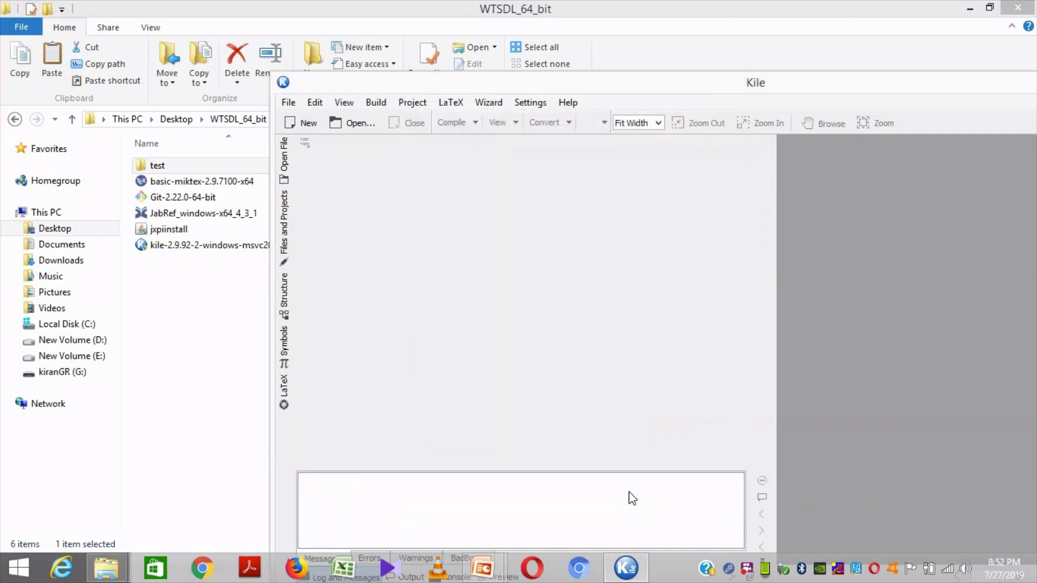
pyautogui.moveTo(753, 83); pyautogui.dragTo(486, 35)
pyautogui.doubleClick(485, 33)
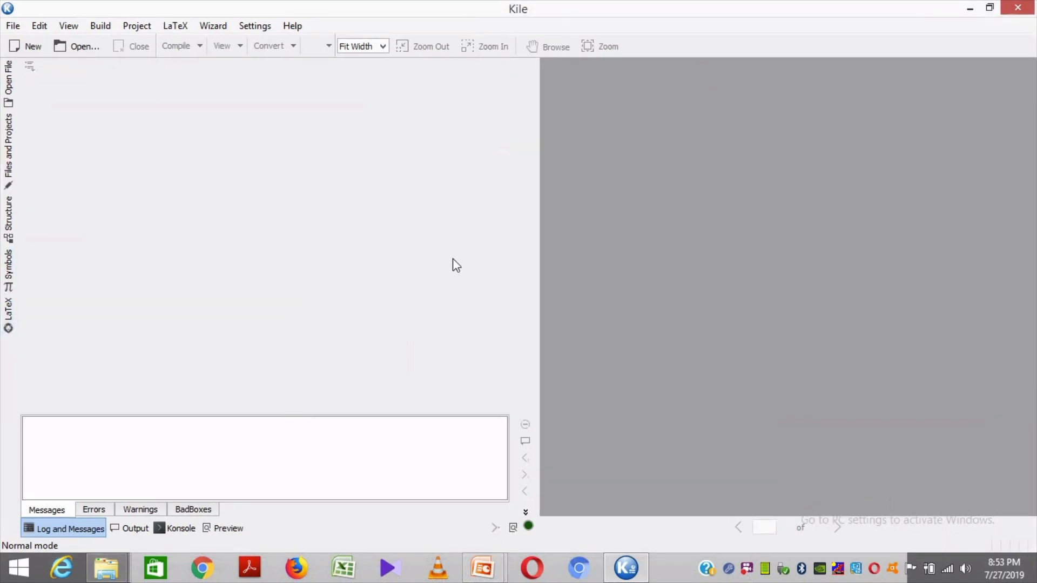
# - Open test.tex from the test folder inside WTSDL_64_bit on the Desktop
pyautogui.click(75, 46)
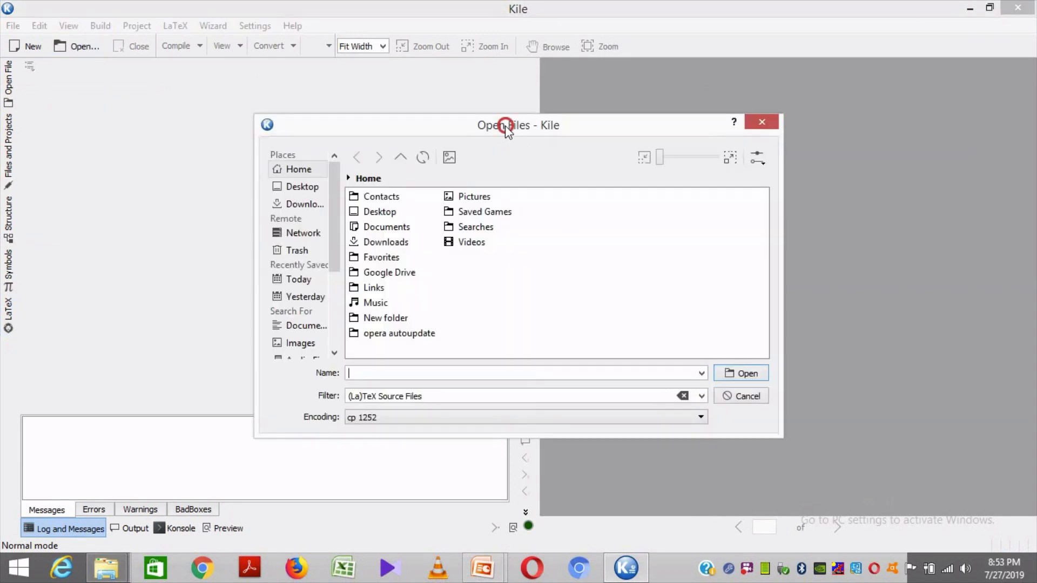
pyautogui.moveTo(504, 125); pyautogui.dragTo(430, 107)
pyautogui.doubleClick(307, 187)
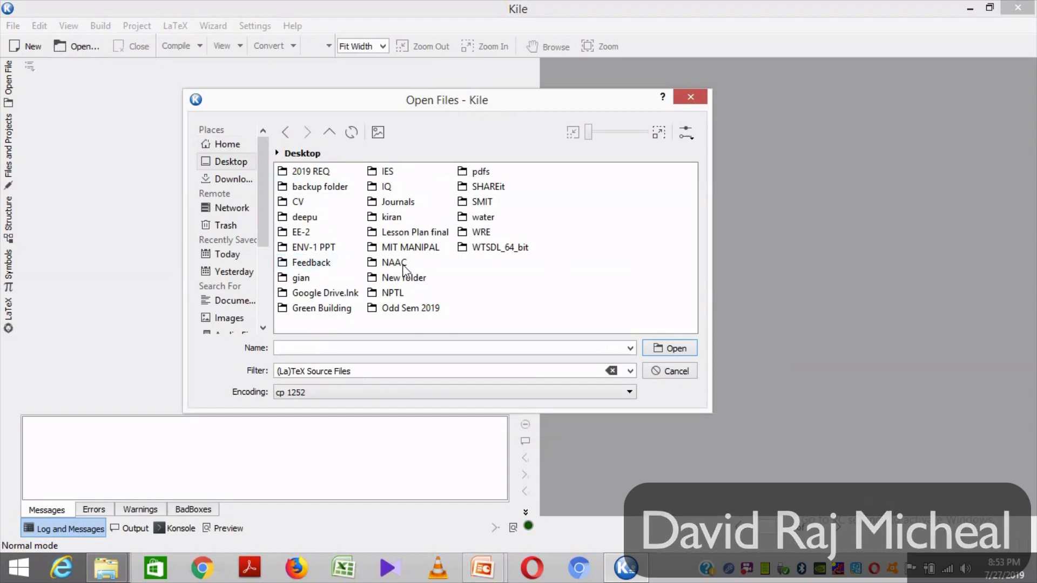
pyautogui.click(493, 248)
pyautogui.doubleClick(493, 248)
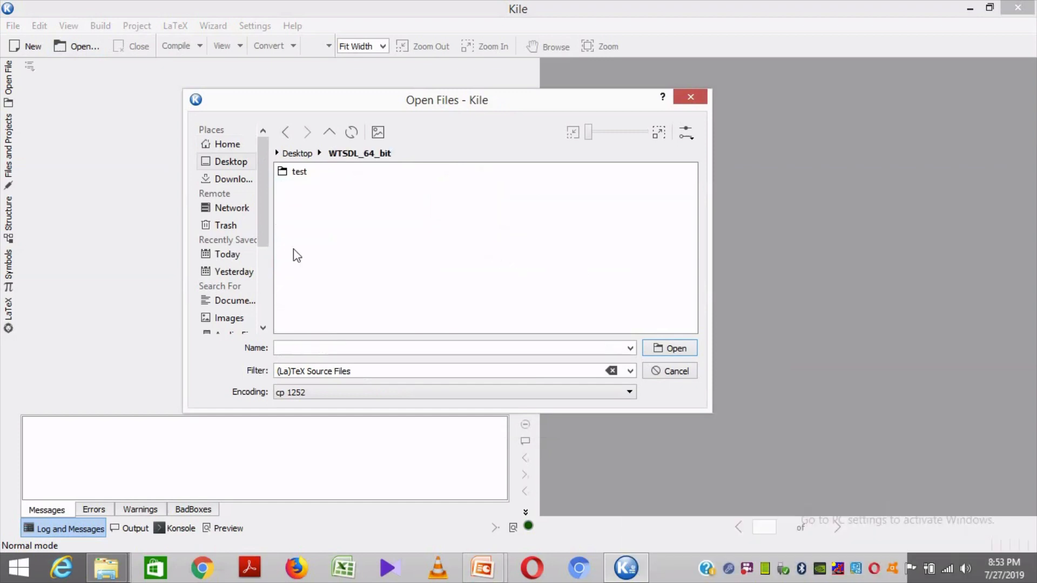
pyautogui.doubleClick(300, 174)
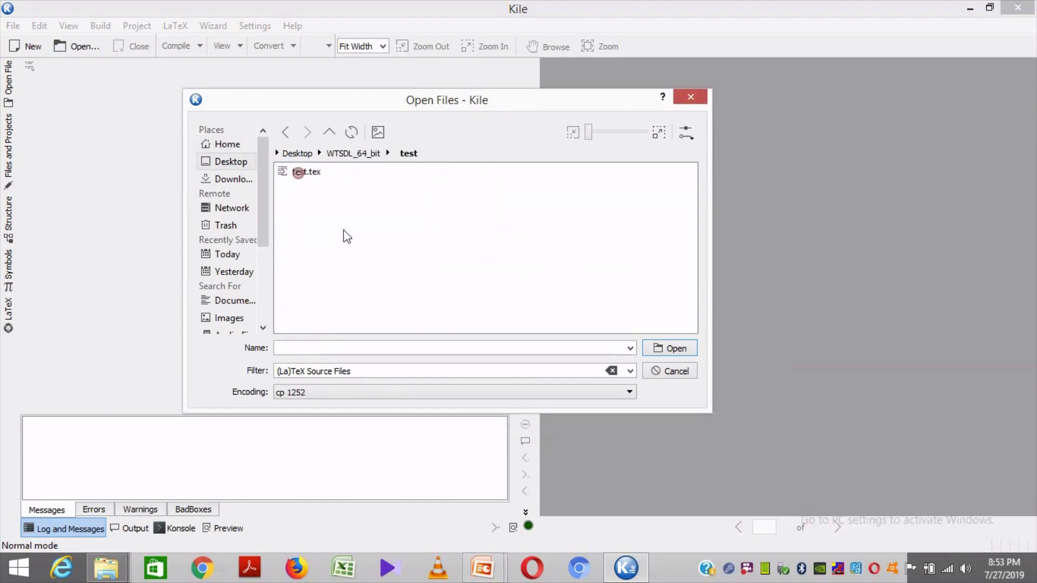
pyautogui.doubleClick(307, 172)
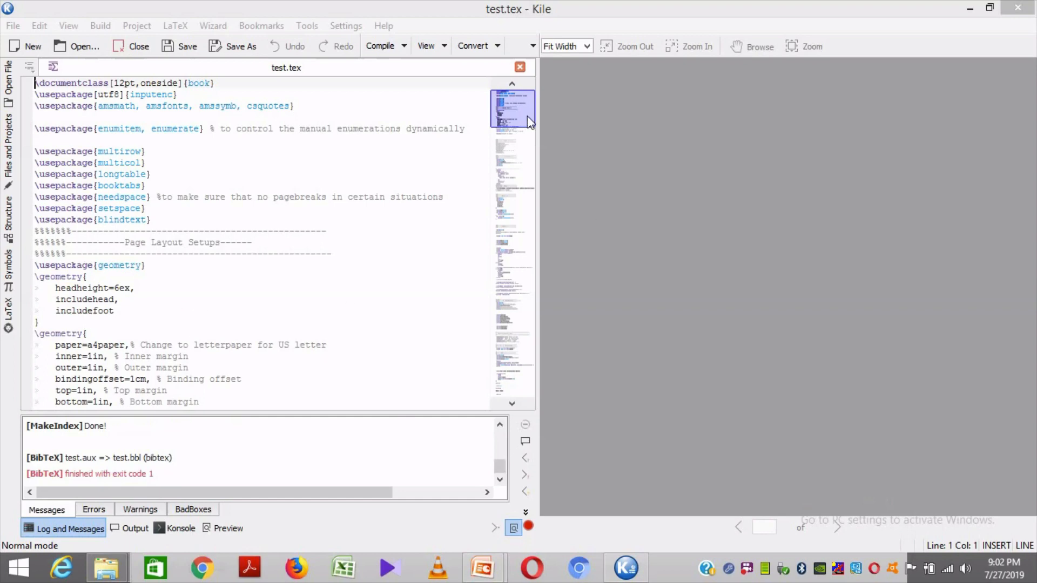
# - Examine the BibLaTeX package line in test.tex, highlighting its biber backend option
pyautogui.moveTo(528, 117); pyautogui.dragTo(516, 192)
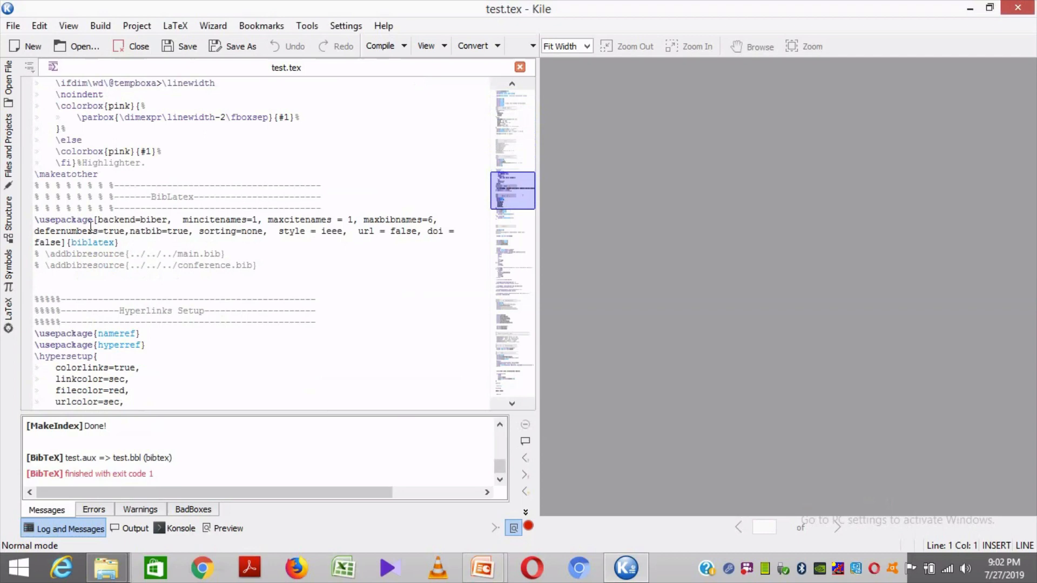
pyautogui.moveTo(93, 220); pyautogui.dragTo(140, 224)
pyautogui.click(173, 220)
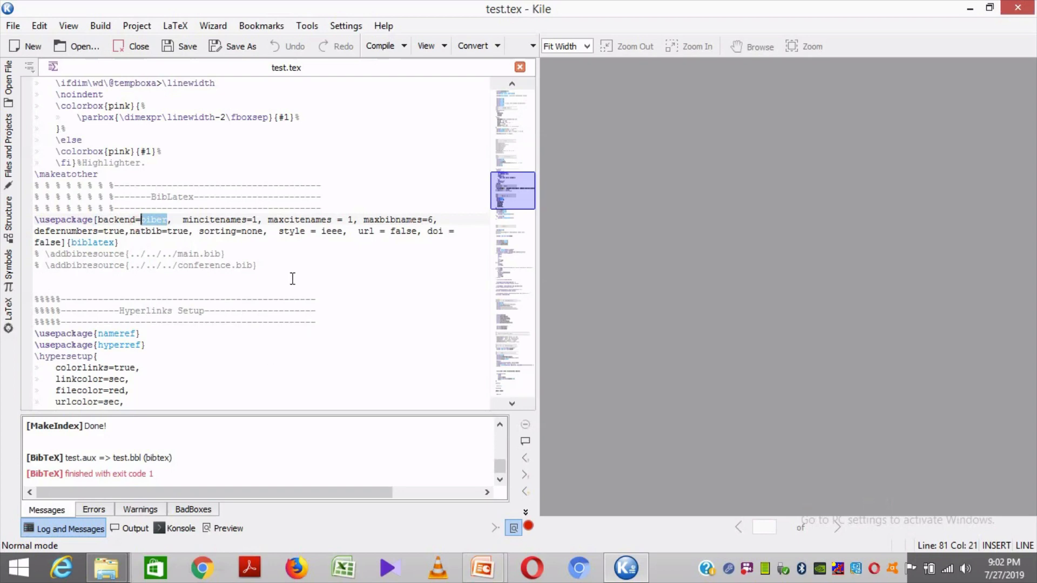
pyautogui.click(241, 220)
pyautogui.click(352, 27)
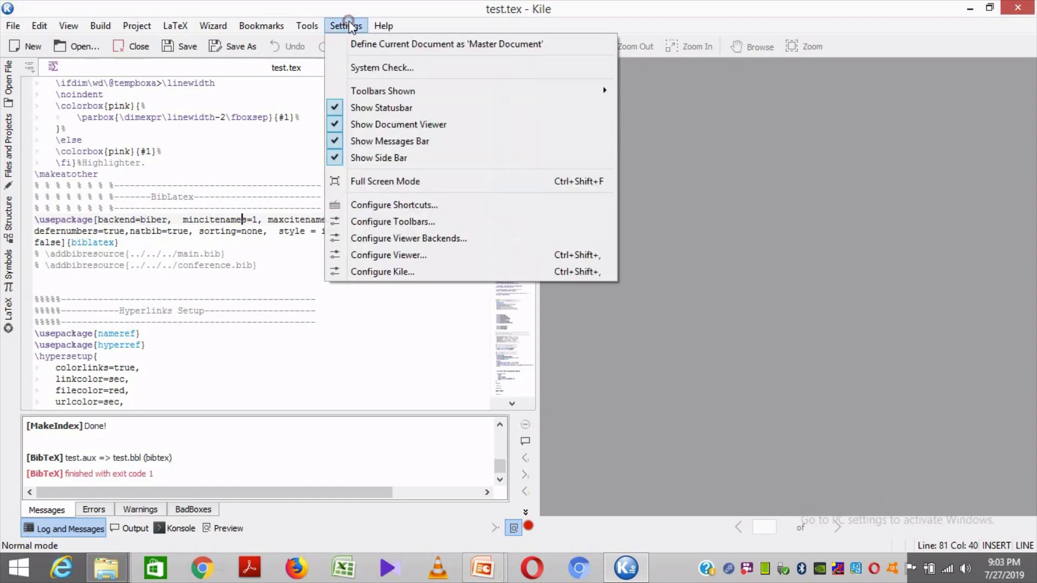
pyautogui.click(386, 272)
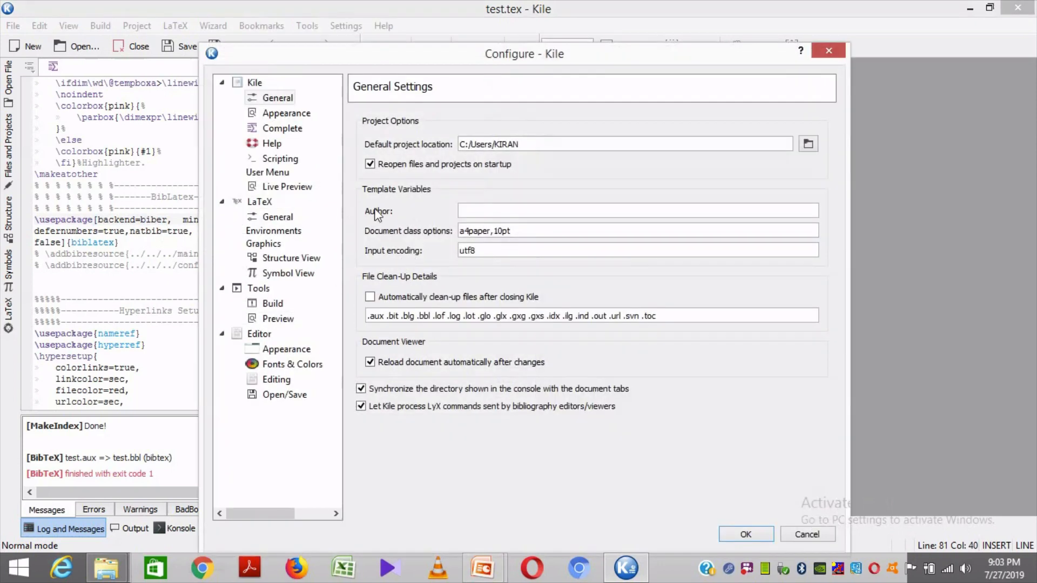
pyautogui.click(277, 289)
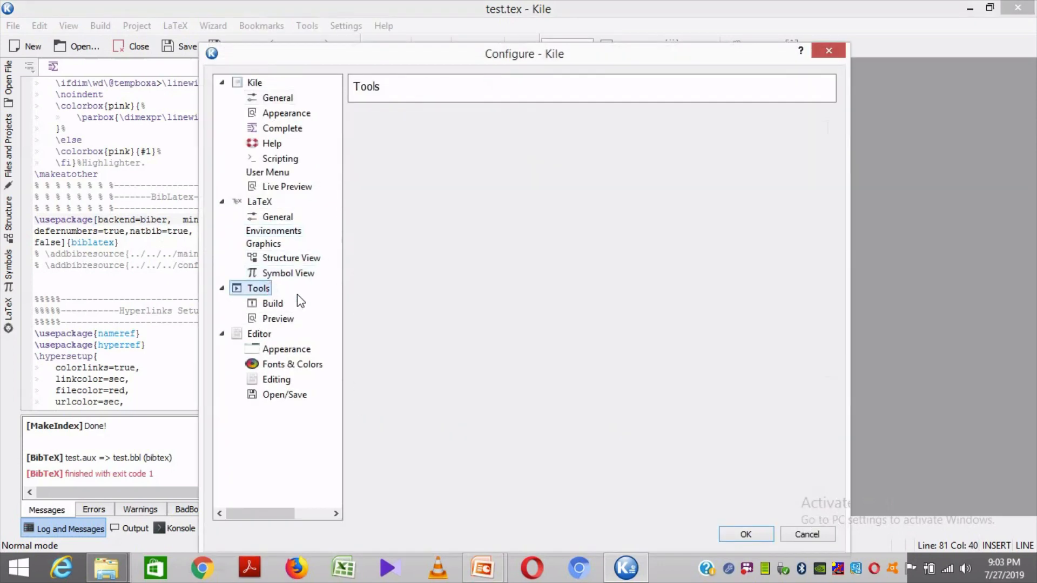
pyautogui.click(277, 306)
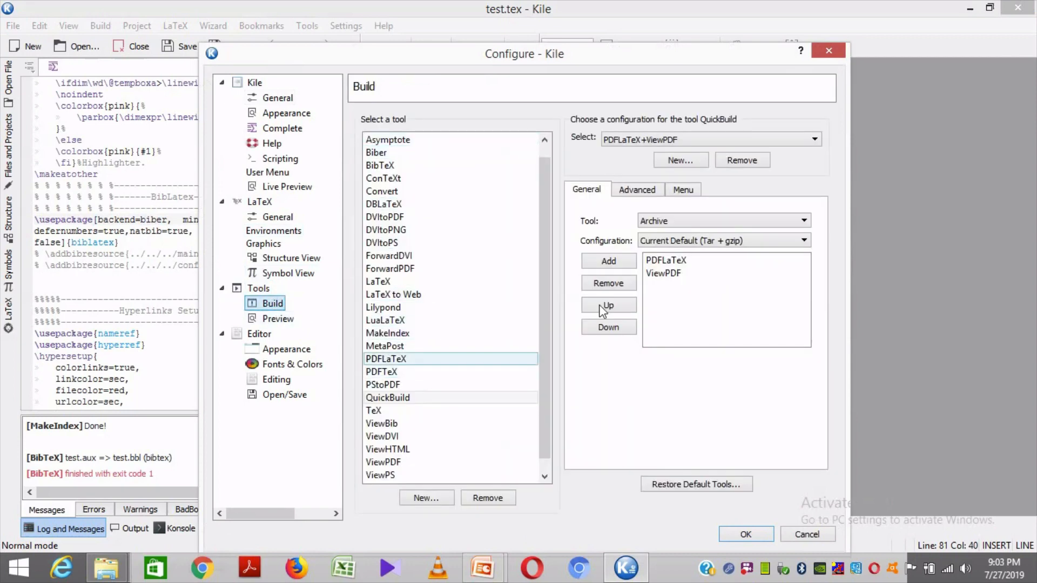
pyautogui.click(829, 51)
# - Select Biber among the build tools in Kile's configuration, keeping its command and options, and accept the settings
pyautogui.click(335, 27)
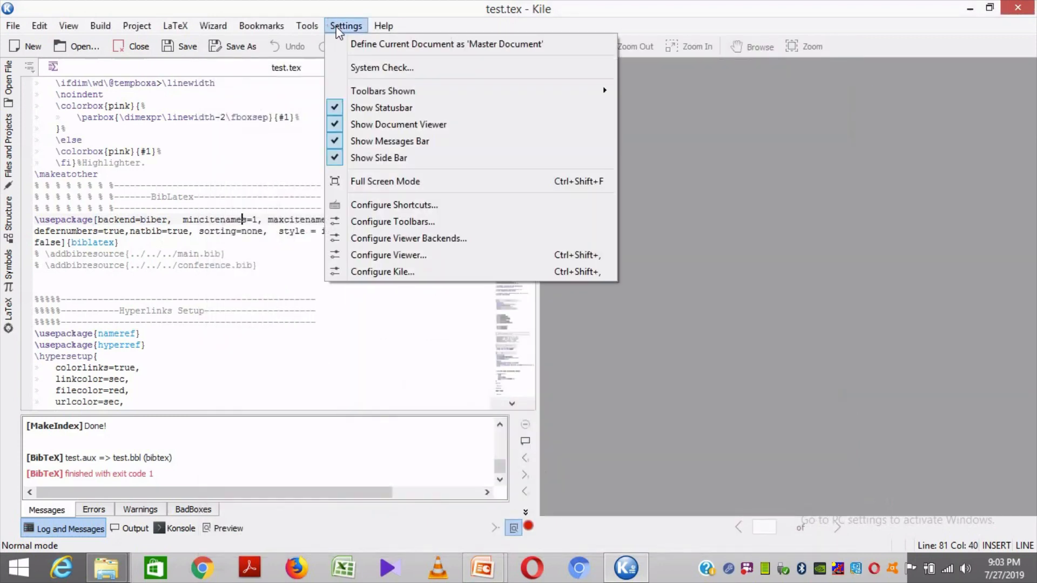
pyautogui.click(368, 273)
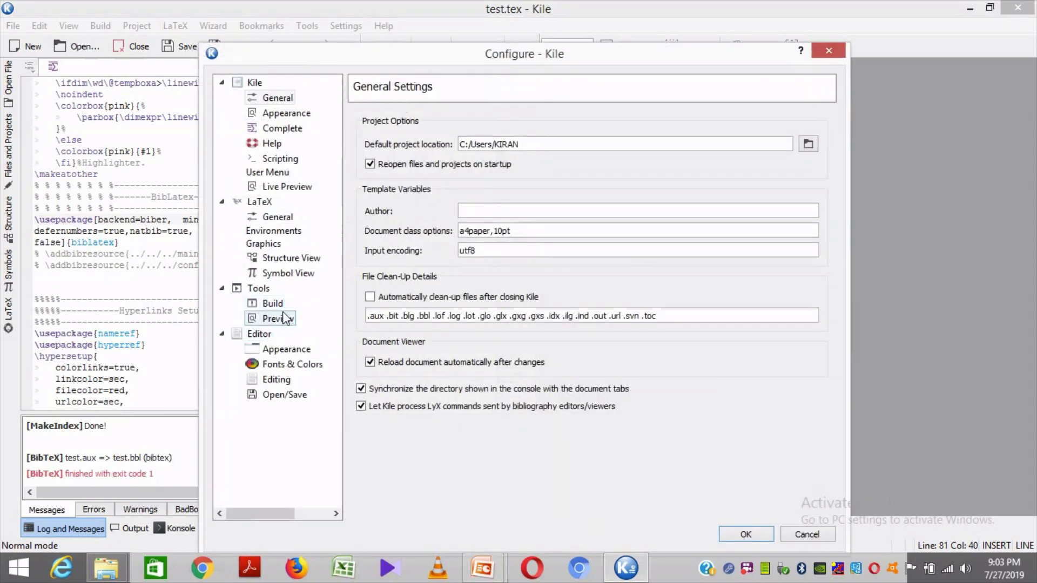
pyautogui.click(259, 289)
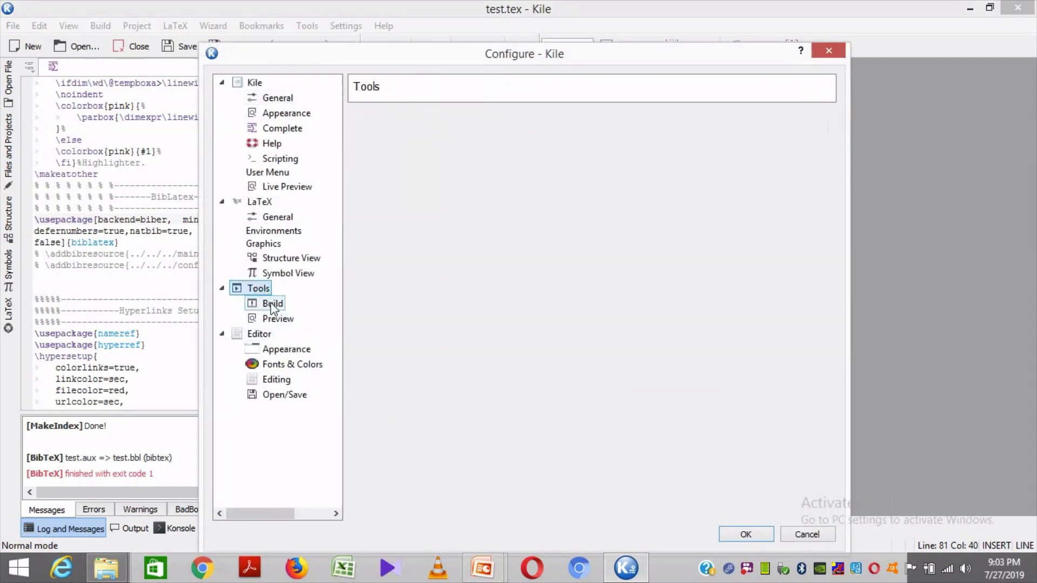
pyautogui.click(272, 306)
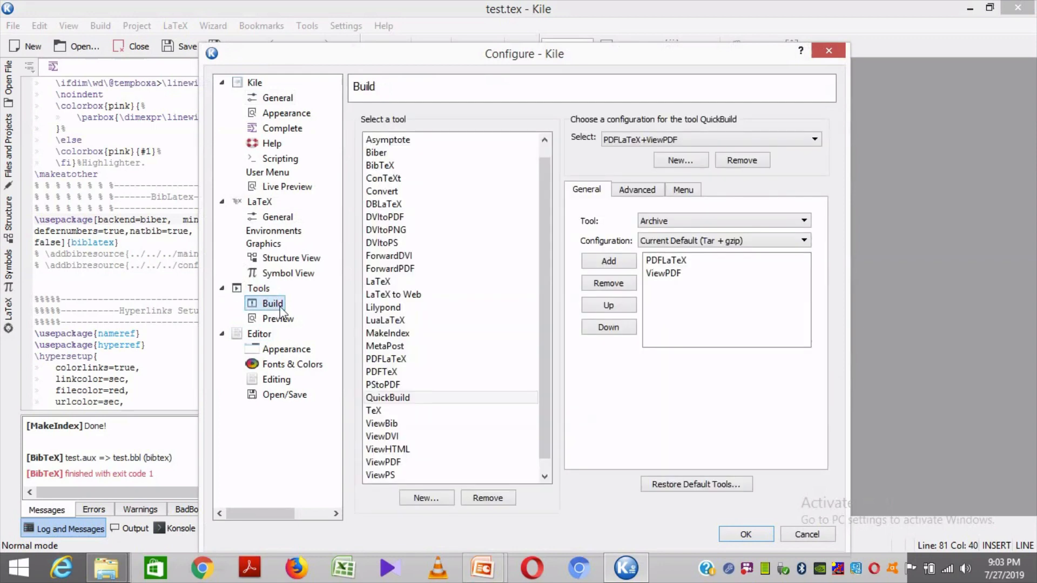
pyautogui.click(397, 156)
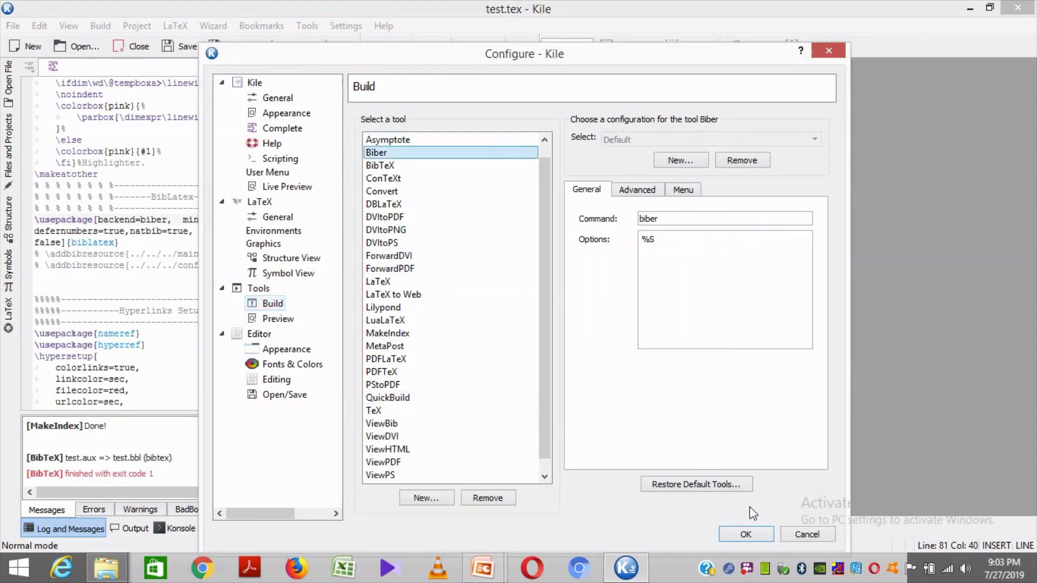
pyautogui.click(747, 535)
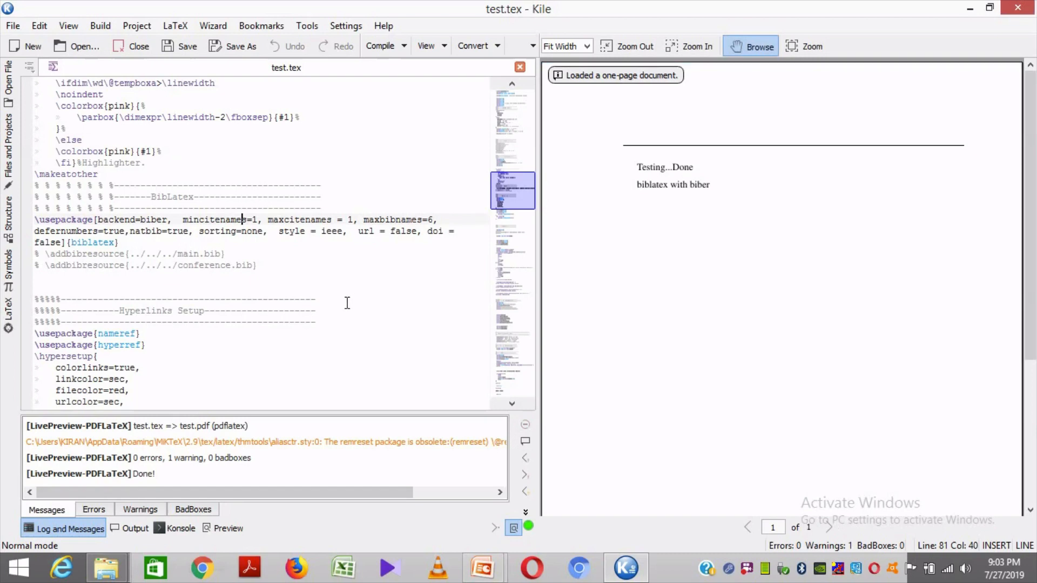
# - Add the line "Hello World..." as a new paragraph below "biblatex with biber" in the document body
pyautogui.scroll(-15, 211, 339)
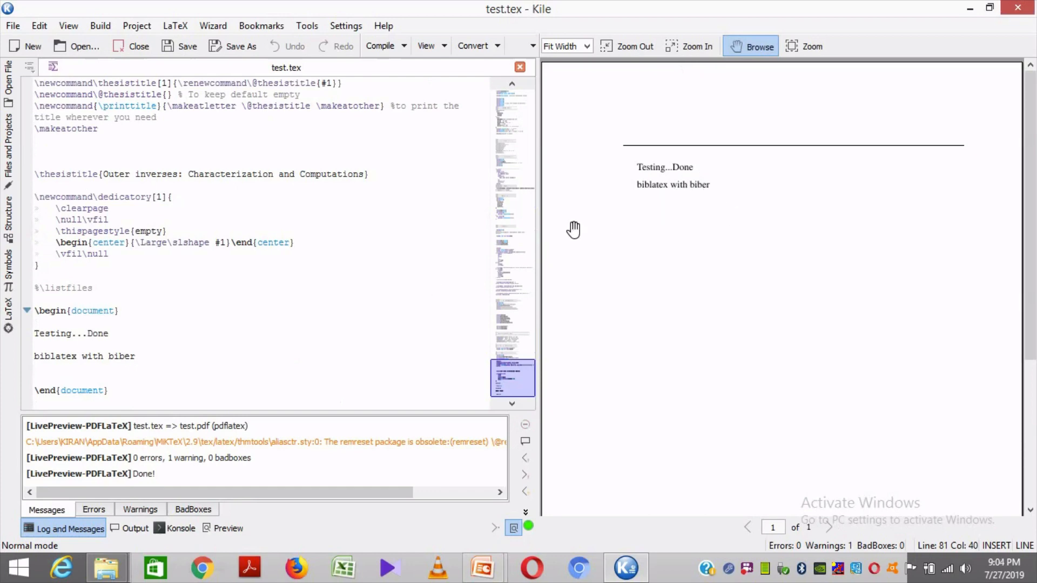
pyautogui.click(145, 356)
pyautogui.press('Return')
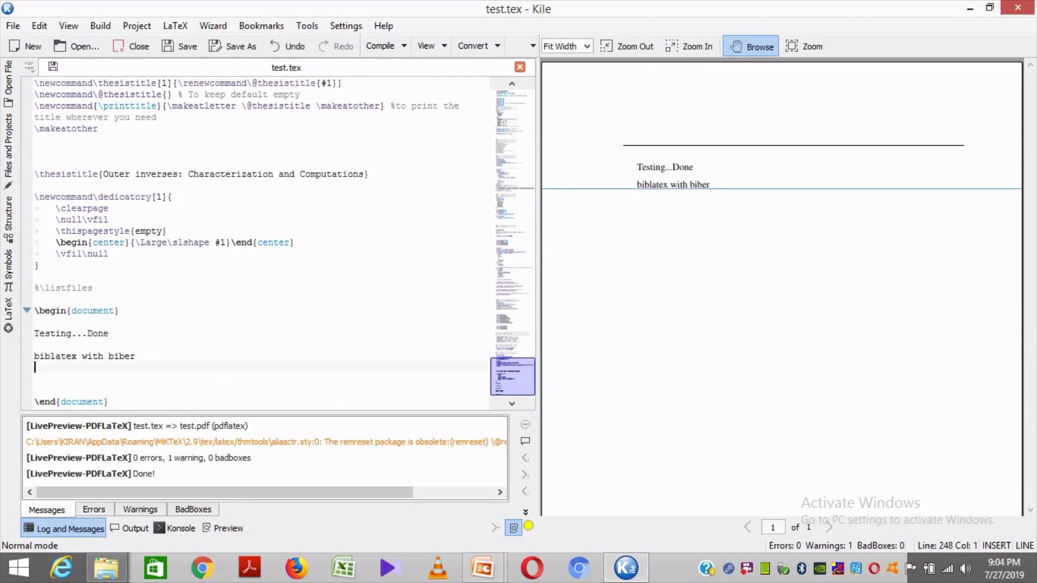
pyautogui.press('Return')
pyautogui.write('Hellow')
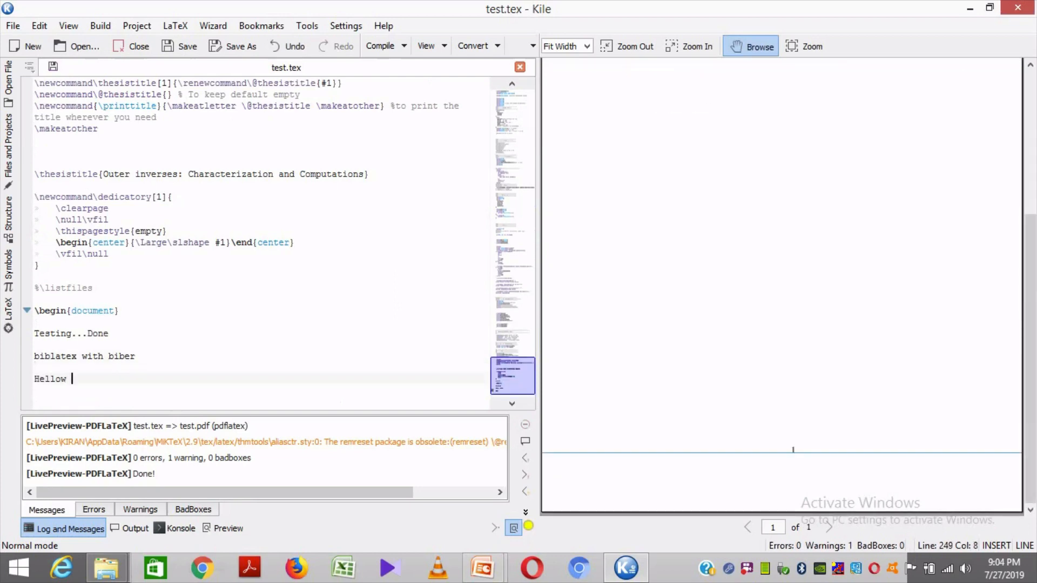
pyautogui.press('BackSpace')
pyautogui.press('BackSpace')
pyautogui.write('Wor')
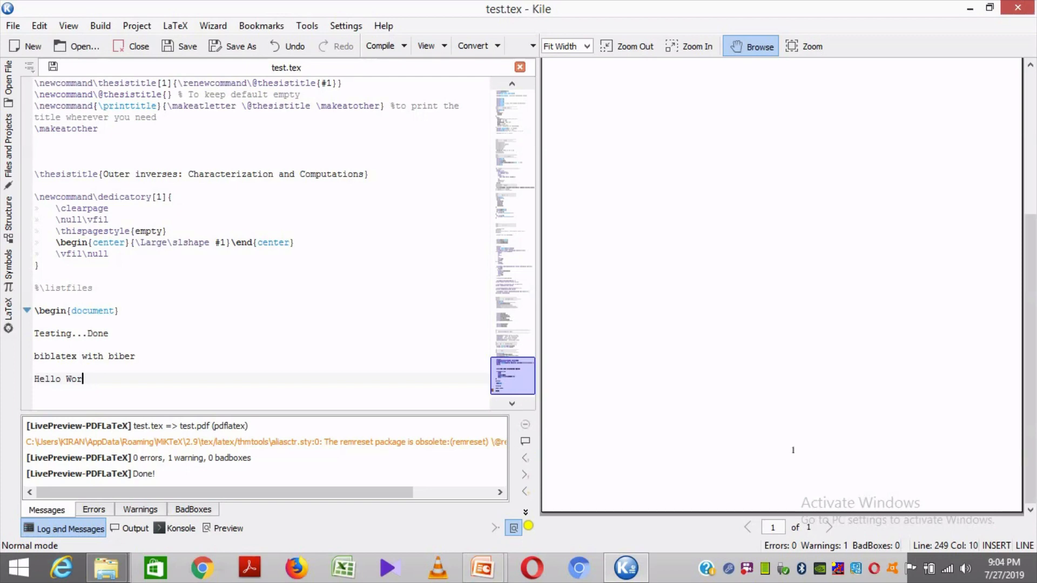
pyautogui.write('ld...')
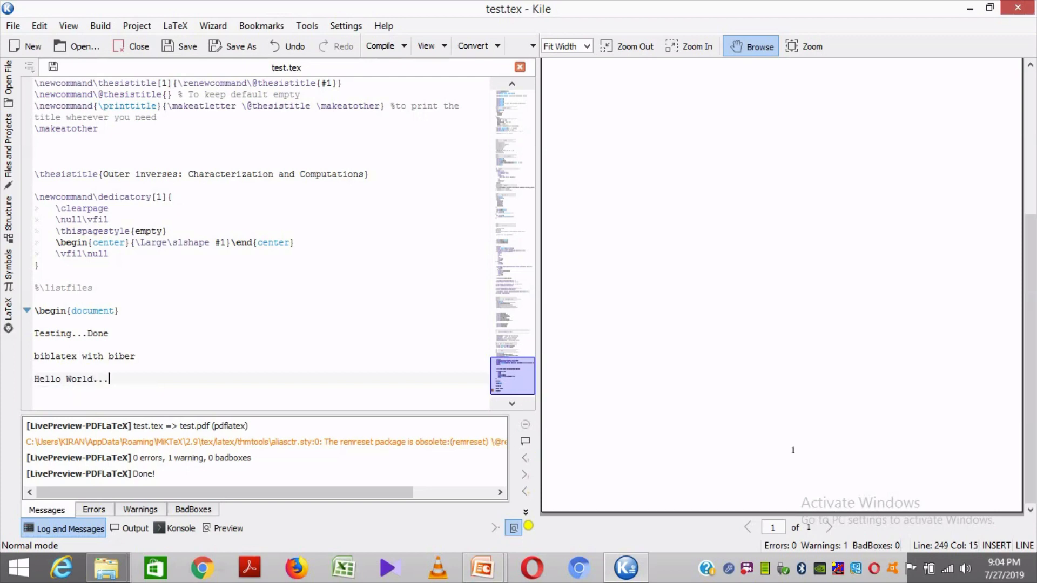